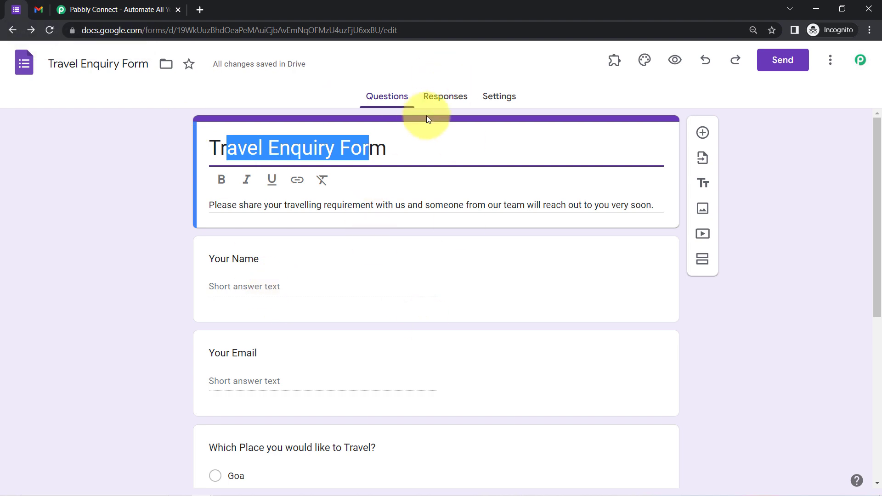
left_click(39, 12)
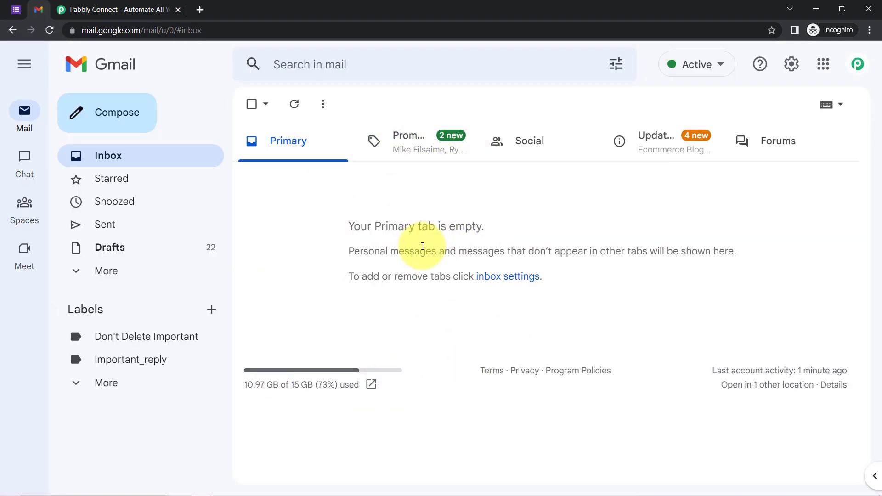
left_click(16, 9)
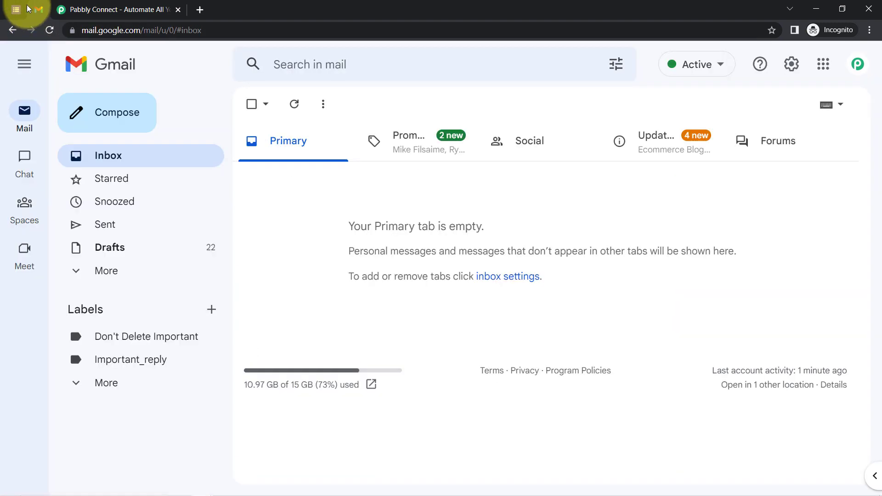
left_click(19, 9)
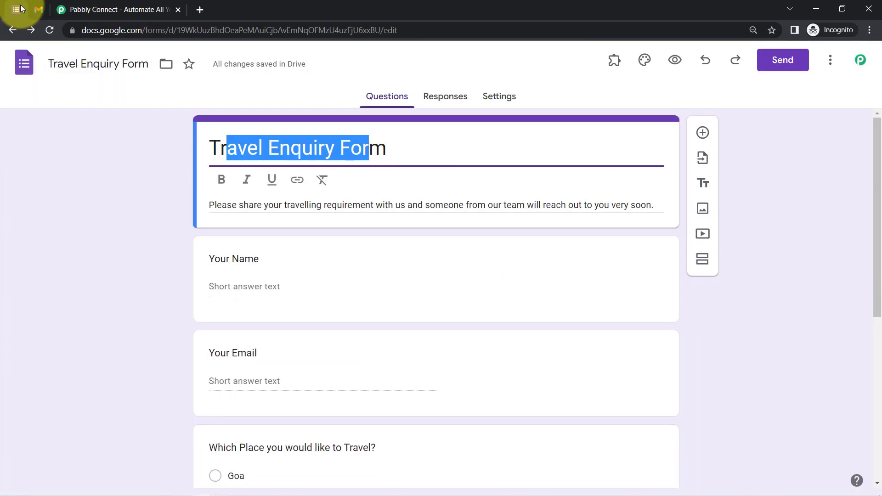
- Switch to the Pabbly Connect website, sign in to the account, and access the Pabbly Connect app
left_click(88, 9)
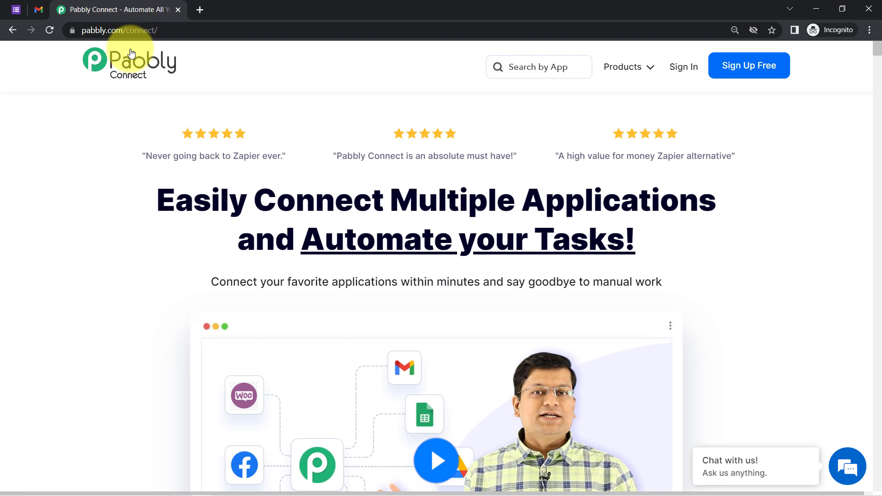
left_click_drag(95, 30, 176, 30)
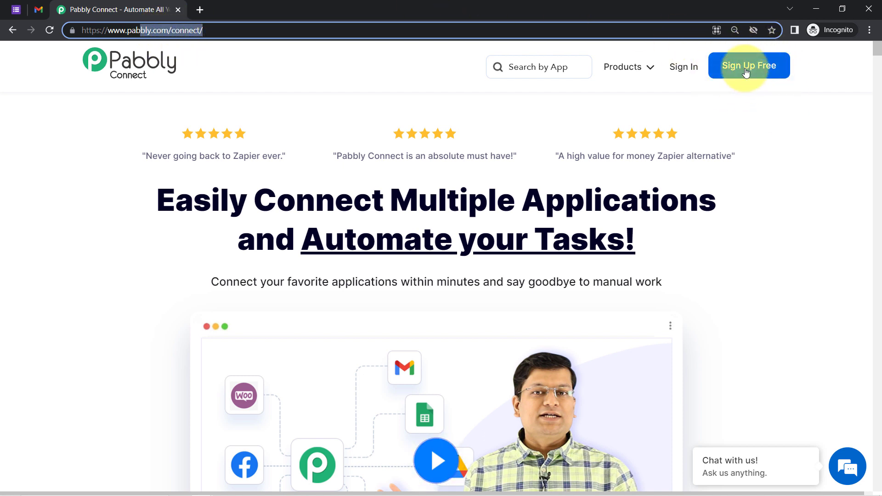
left_click(689, 69)
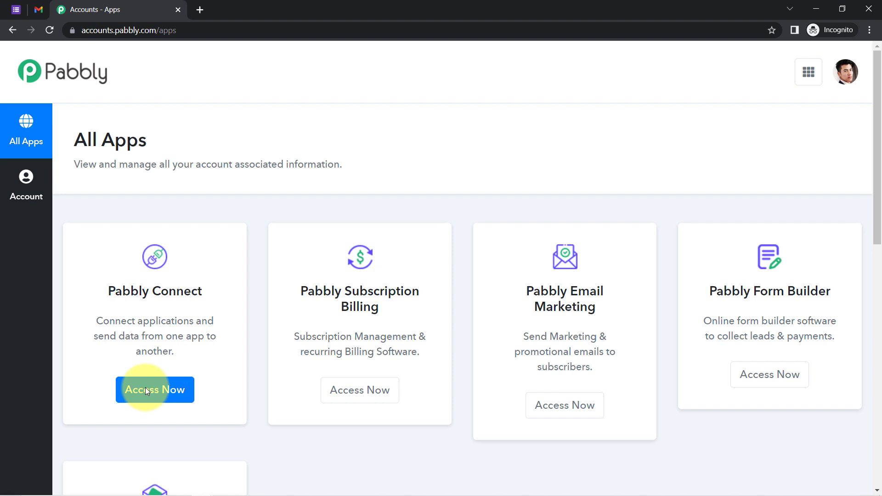
left_click(145, 390)
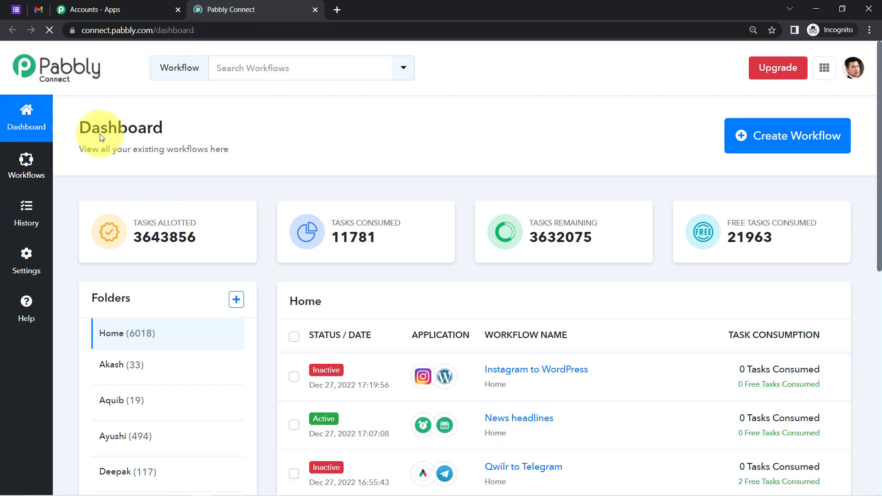
left_click_drag(94, 132, 170, 157)
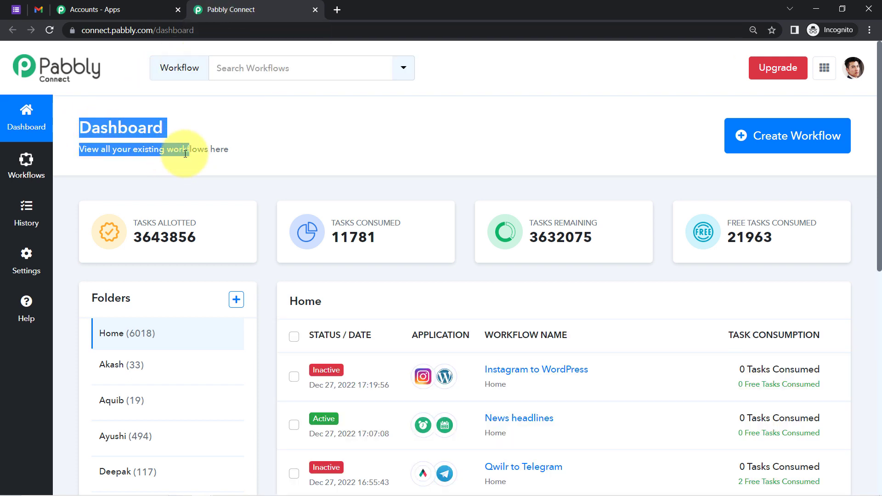
left_click(190, 160)
left_click_drag(109, 128, 192, 163)
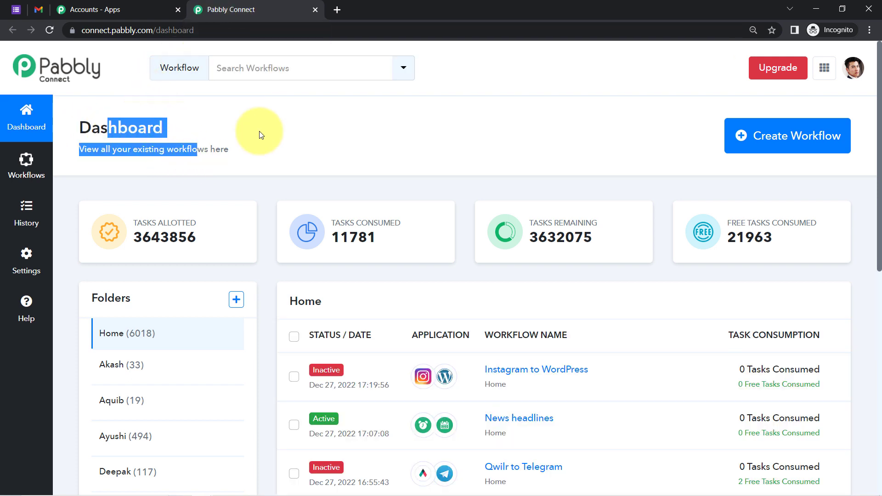
- Create a new workflow named "When Google Forms is Submitted - Auto Send Email to Form Submitter"
left_click(786, 146)
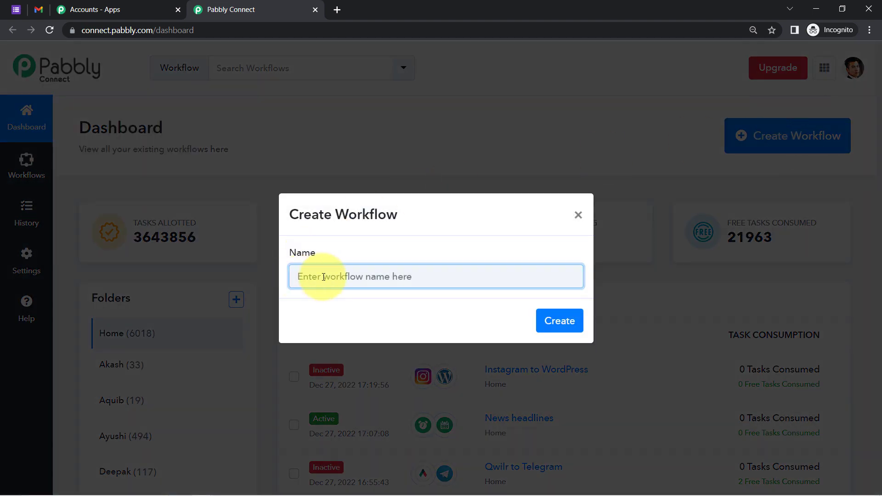
left_click_drag(331, 279, 403, 285)
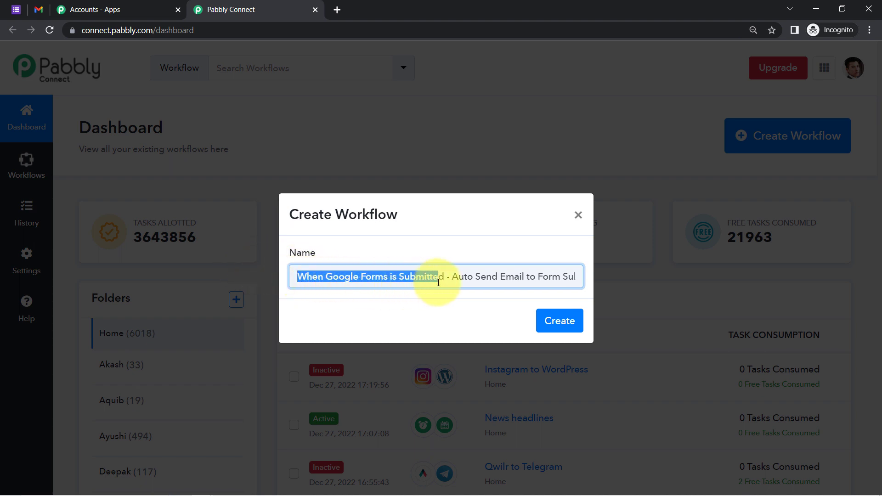
left_click_drag(458, 278, 586, 276)
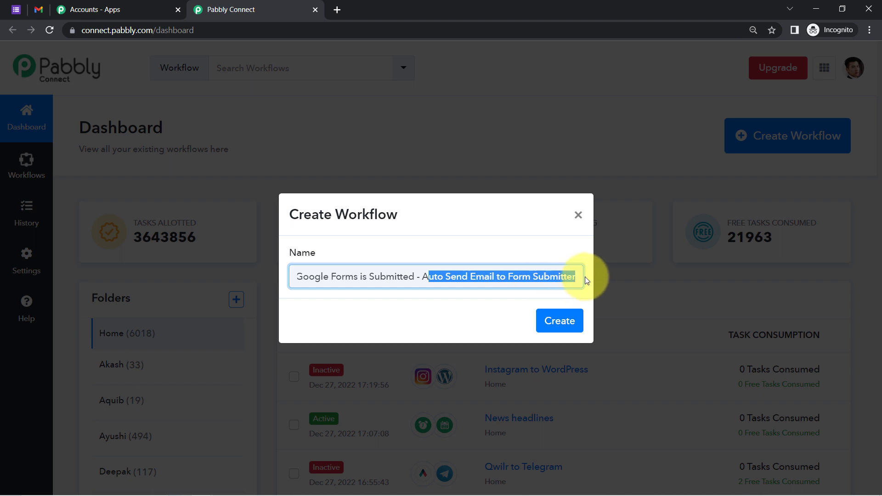
left_click(553, 276)
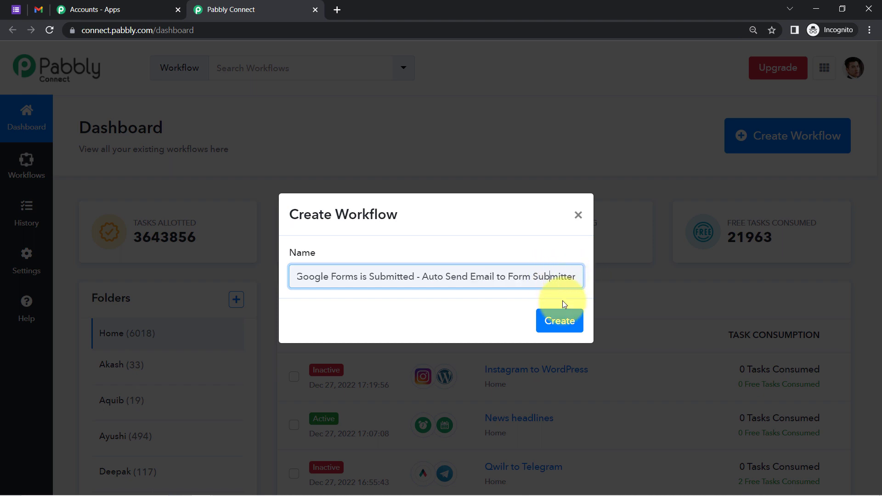
left_click(562, 320)
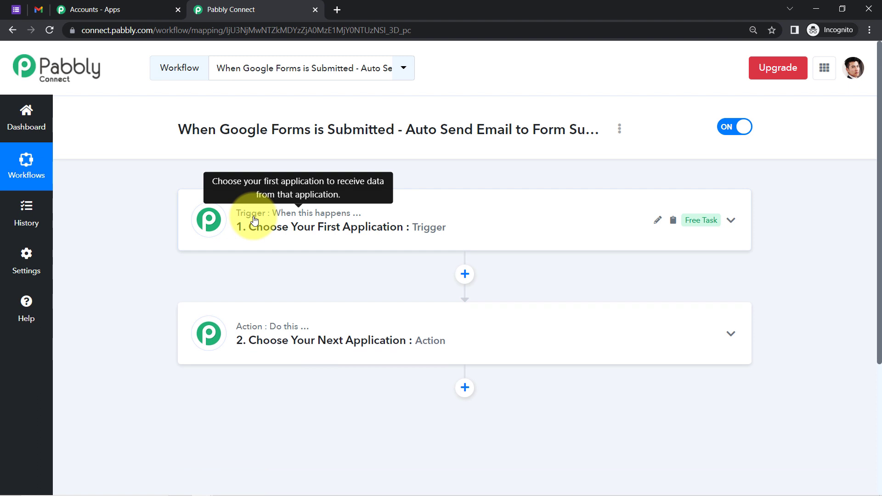
- Choose Google Forms as the app for the workflow's trigger step
left_click(324, 218)
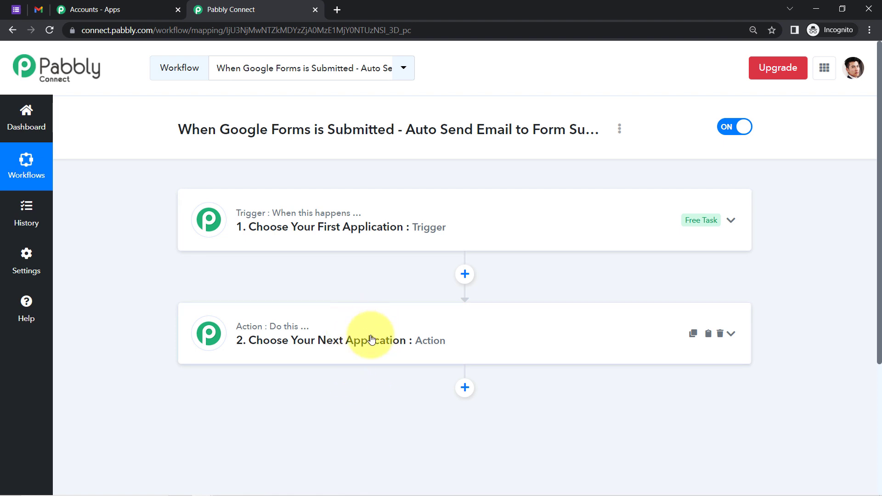
left_click_drag(230, 130, 485, 131)
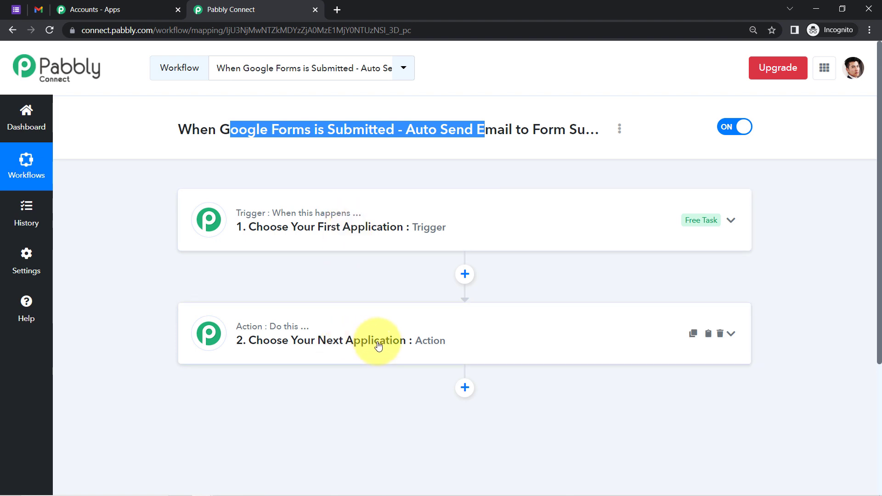
left_click(315, 231)
left_click(254, 288)
type("google for")
left_click(236, 354)
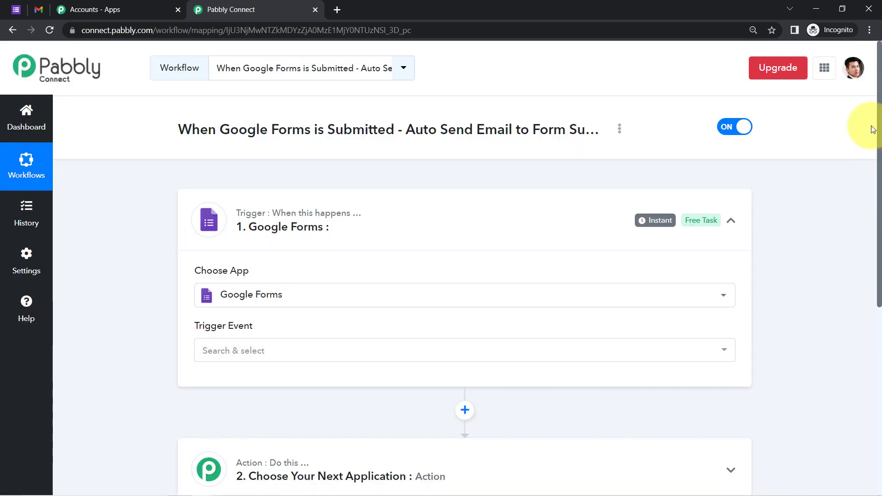
- Set the Google Forms trigger event to New Response Received
scroll(879, 138, "down", 1)
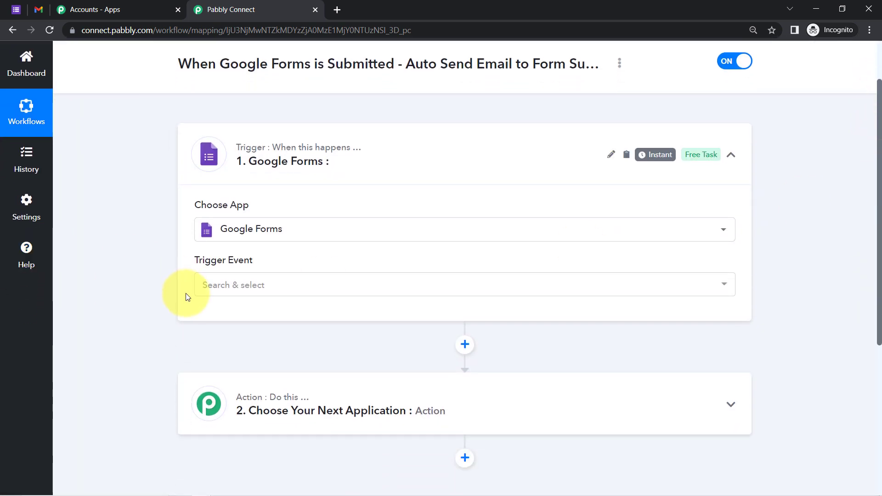
left_click(242, 287)
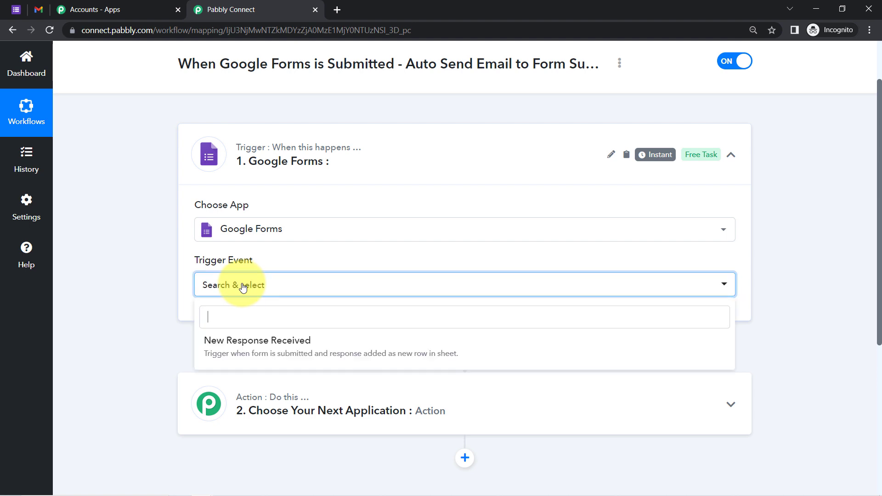
left_click(244, 349)
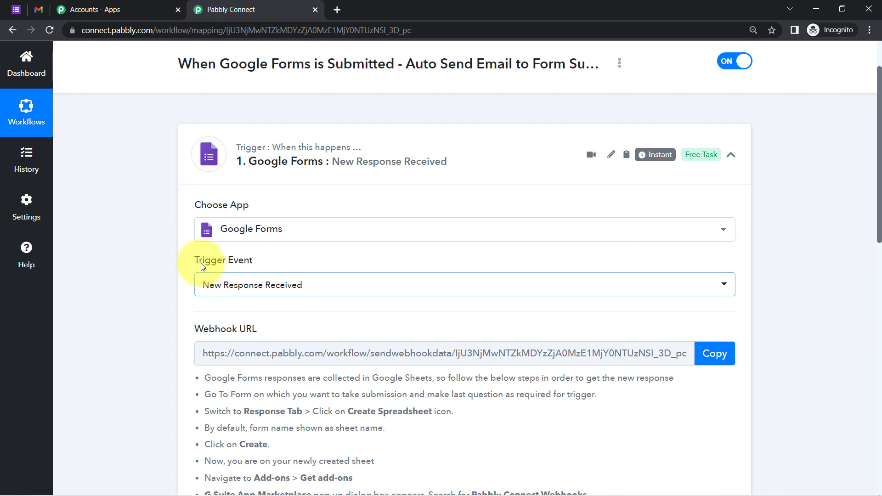
left_click_drag(193, 261, 286, 256)
left_click(104, 342)
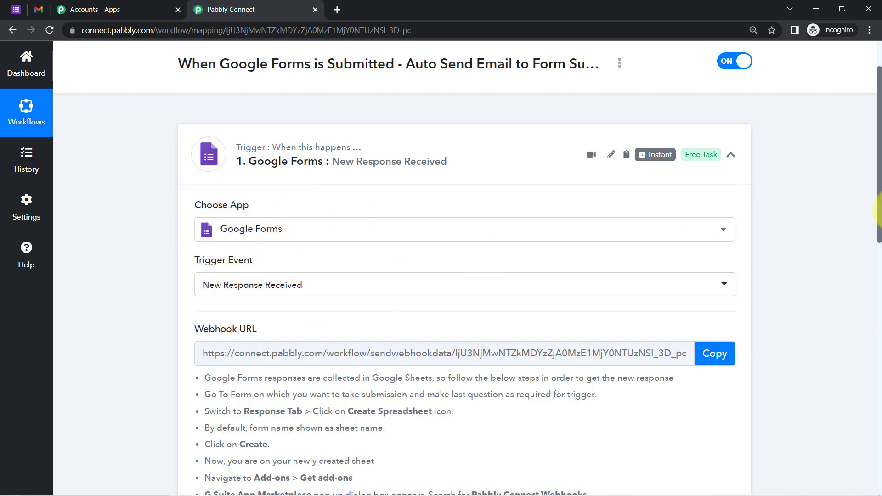
- Copy the webhook URL generated for the Google Forms trigger
scroll(871, 179, "down", 3)
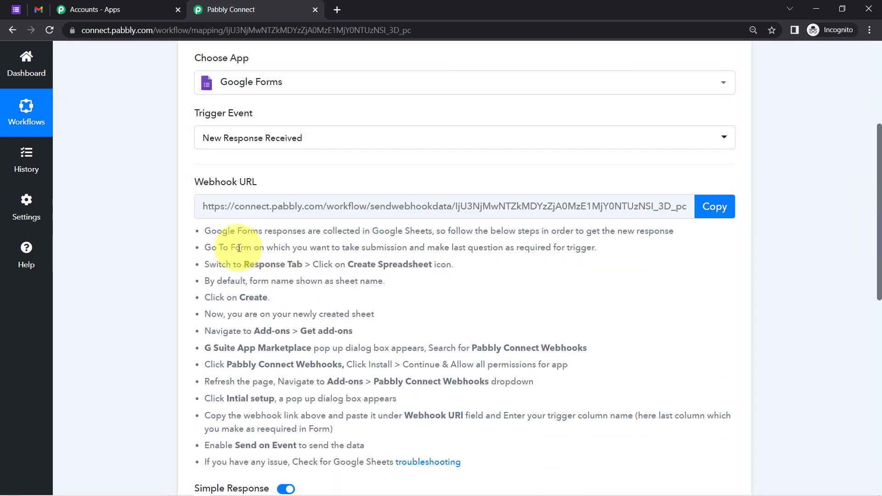
left_click_drag(205, 184, 257, 184)
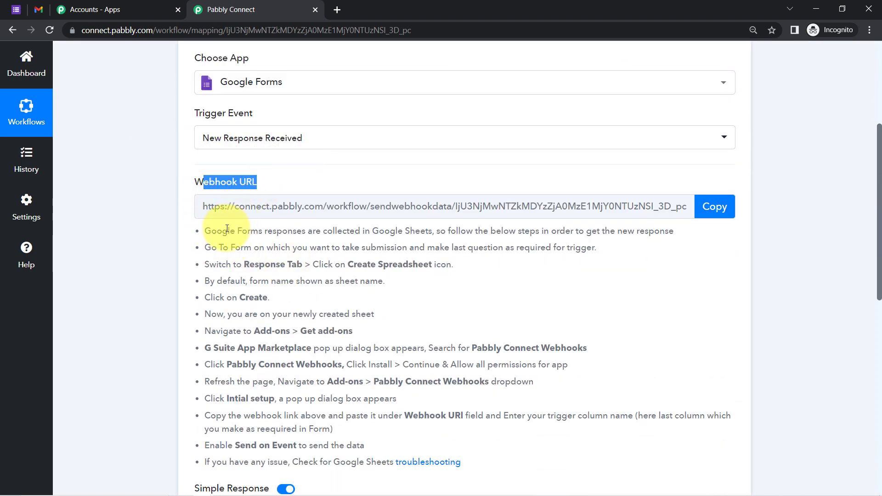
left_click_drag(228, 233, 270, 323)
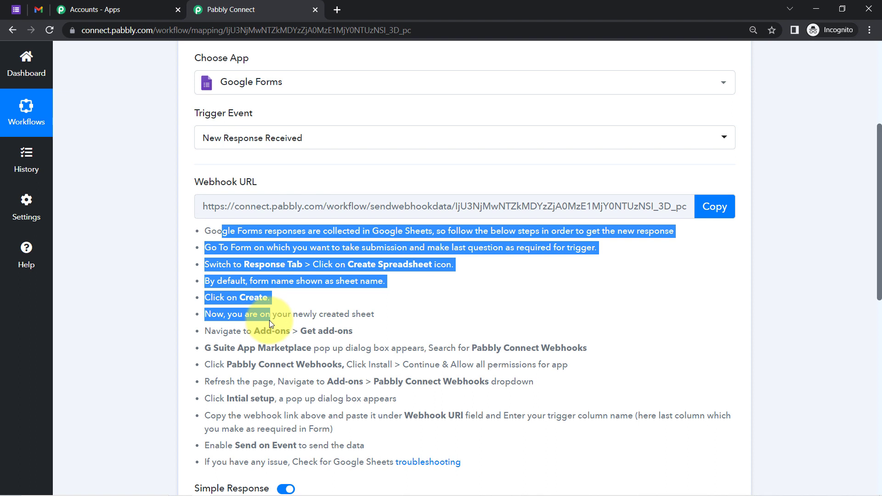
left_click(281, 294)
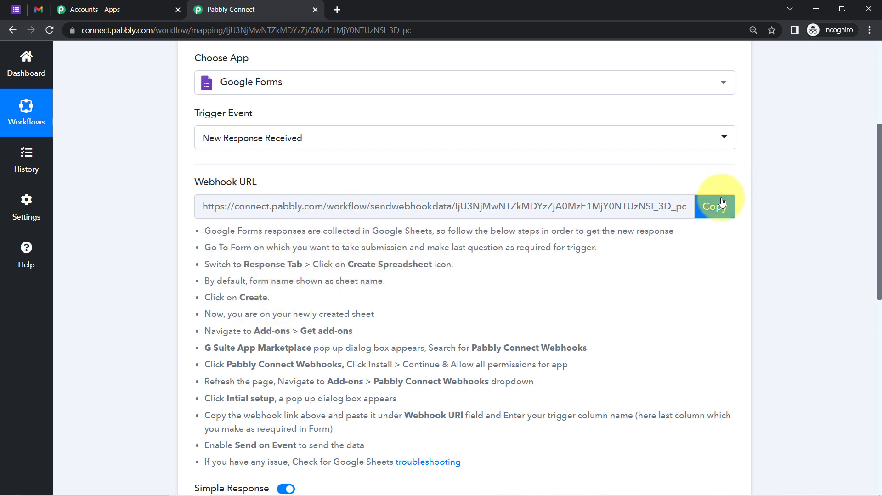
left_click(718, 211)
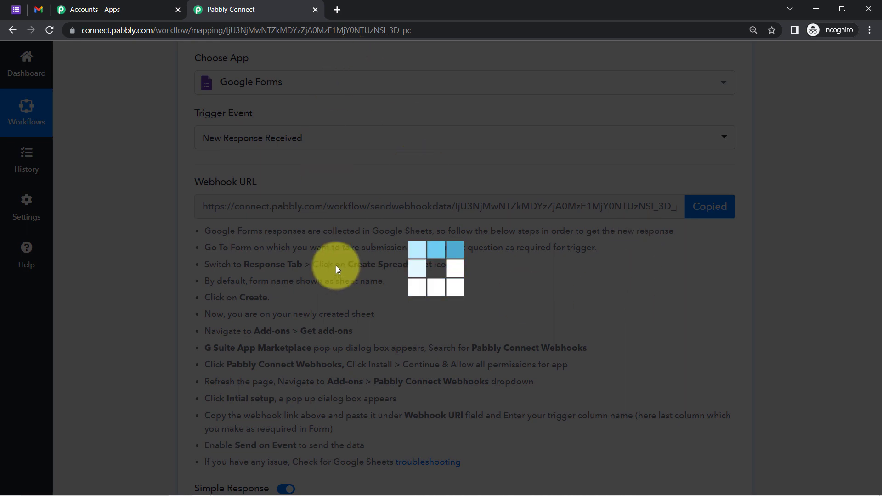
- Switch to the Travel Enquiry Form in Google Forms and open its linked responses spreadsheet from the form's responses
left_click(16, 9)
left_click(129, 266)
left_click_drag(227, 147, 361, 157)
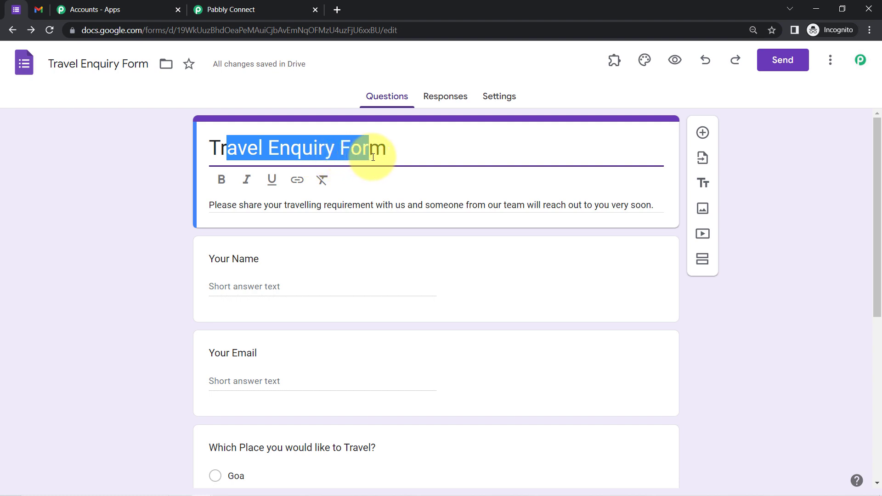
left_click(444, 98)
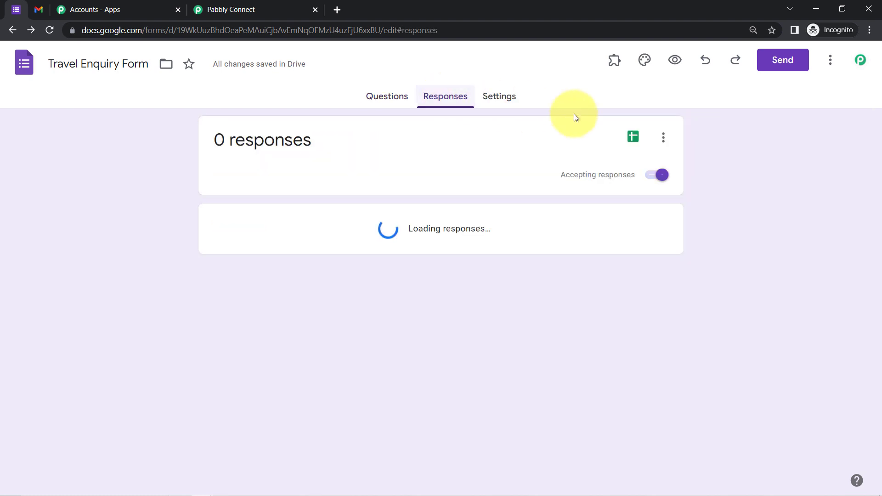
left_click(632, 138)
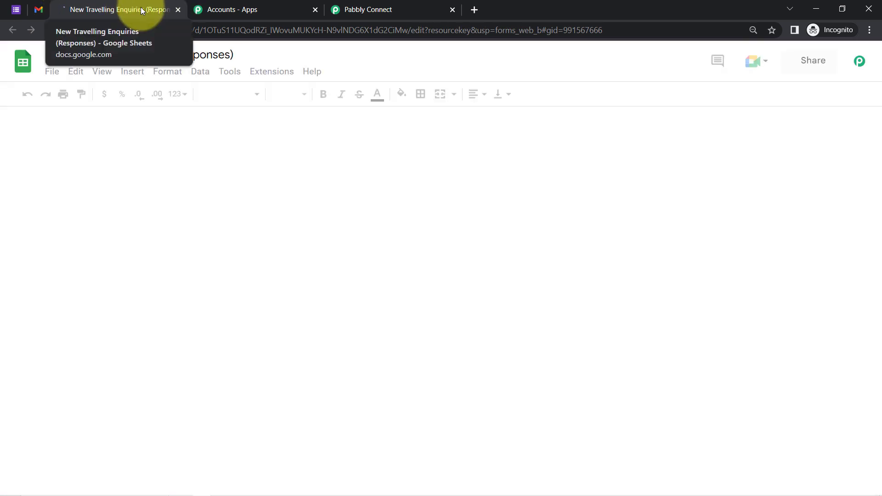
- Return to the Pabbly Connect workflow and copy the Google Forms trigger's webhook URL again
left_click(372, 10)
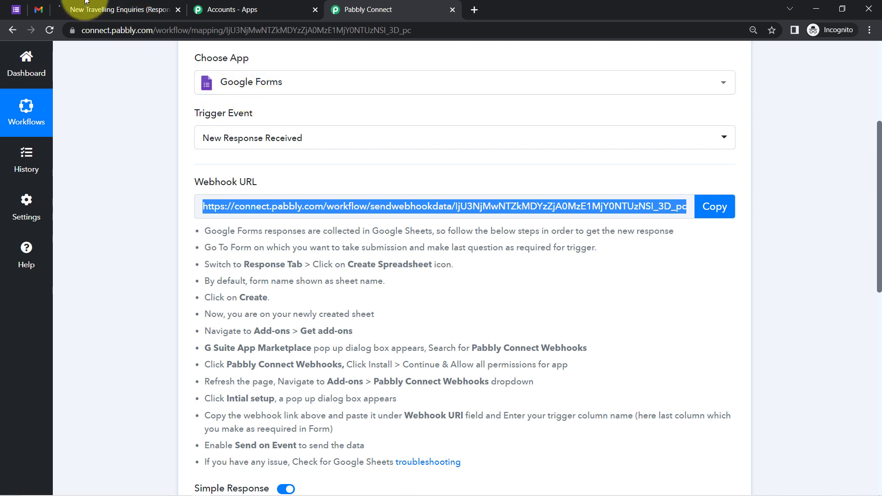
left_click(117, 9)
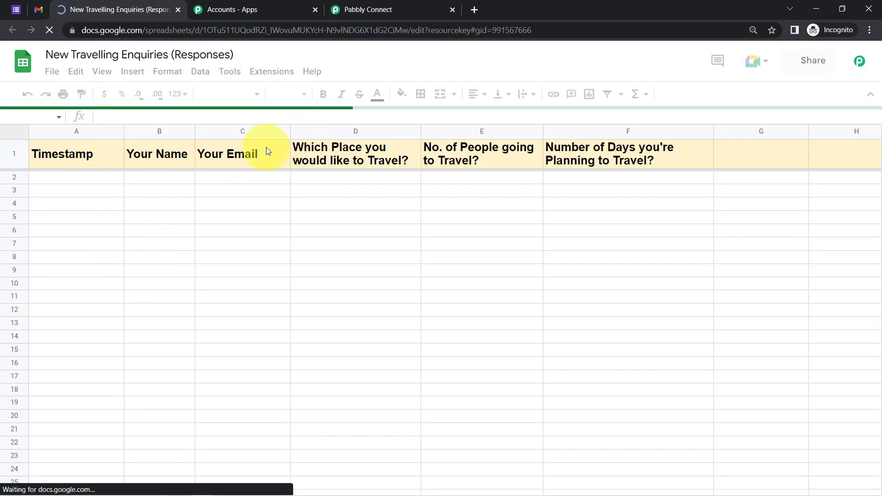
left_click(13, 9)
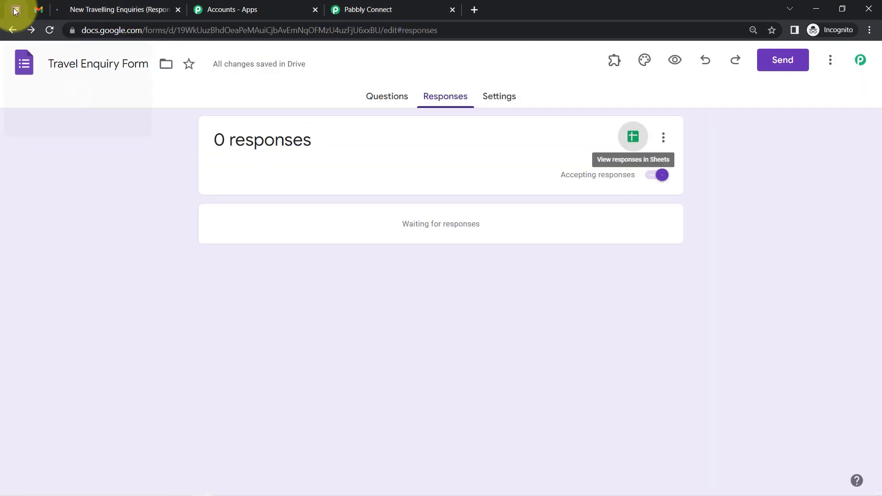
left_click(361, 5)
left_click(725, 222)
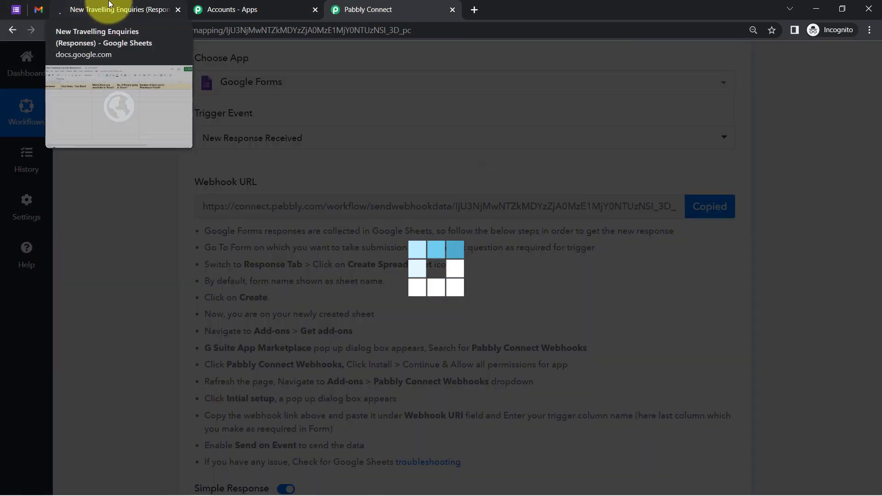
left_click(109, 6)
left_click(18, 8)
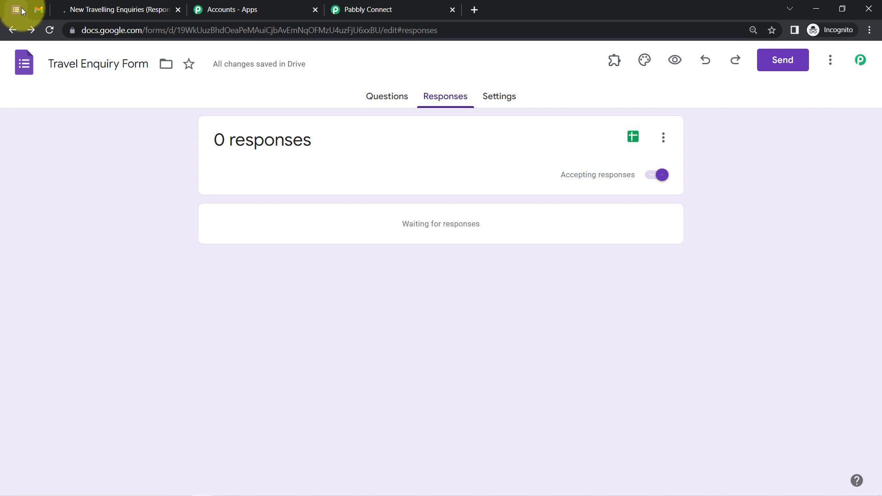
- Switch to the linked responses spreadsheet and search the add-on marketplace for Pabbly Connect Webhooks
left_click(108, 9)
left_click(260, 74)
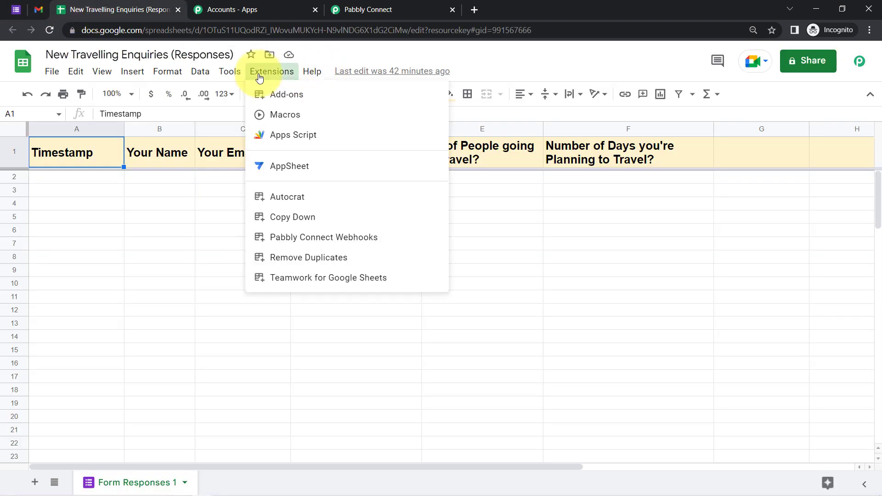
mouse_move(364, 95)
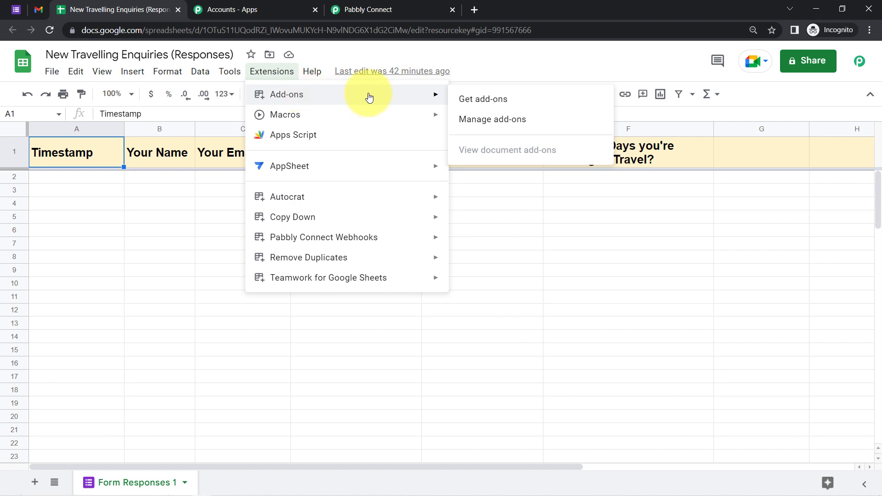
left_click(487, 99)
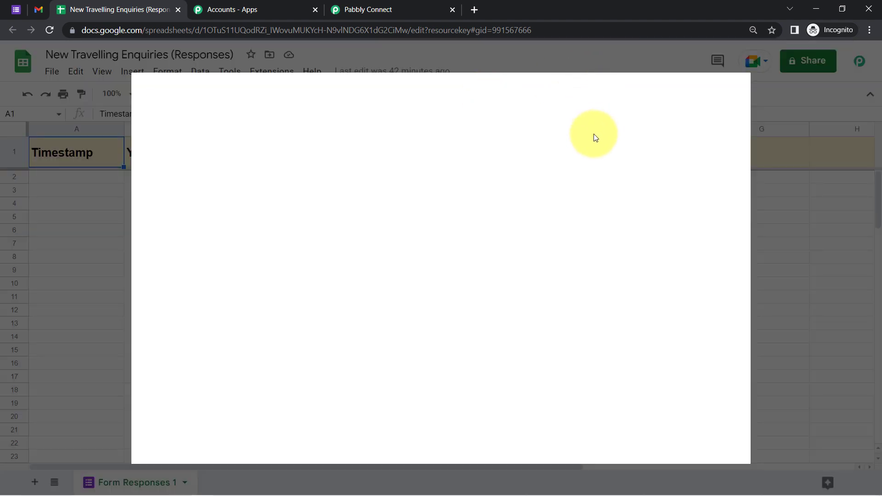
left_click(553, 92)
type("Pabbly Connect Webhooks")
key("Return")
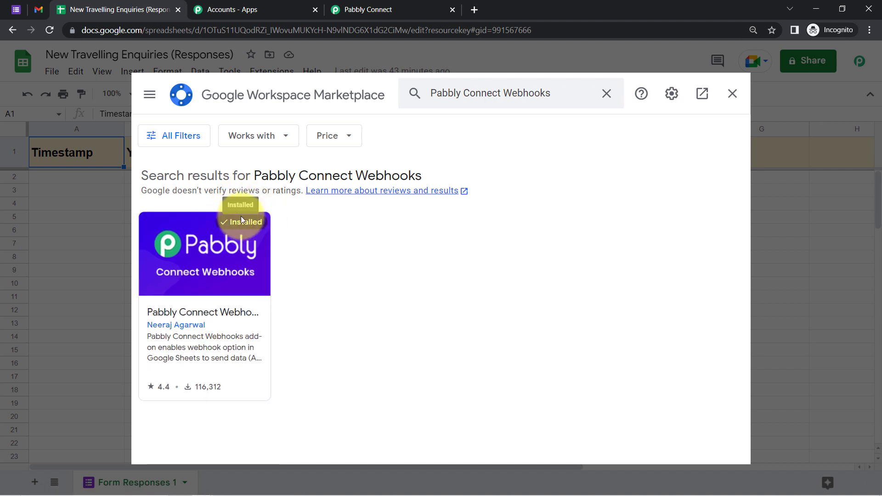
left_click(732, 94)
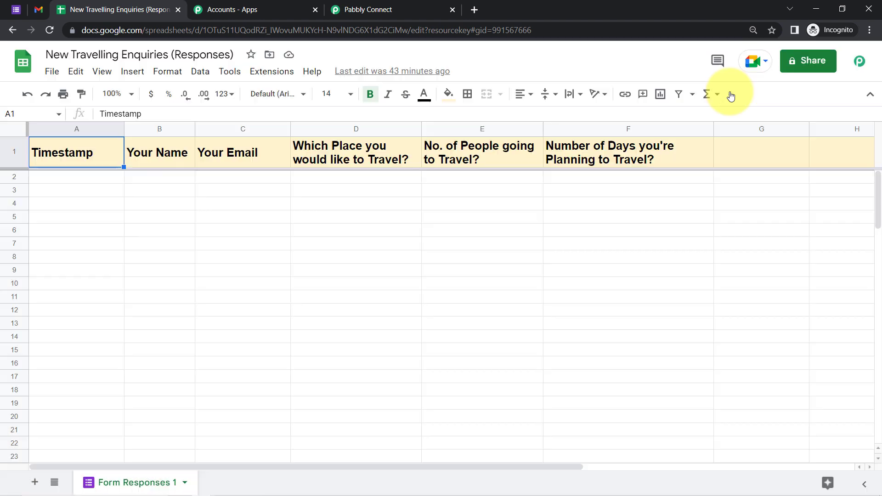
- Open the Pabbly Connect Webhooks Initial Setup for Form Responses 1 and paste the copied webhook URL
left_click(377, 282)
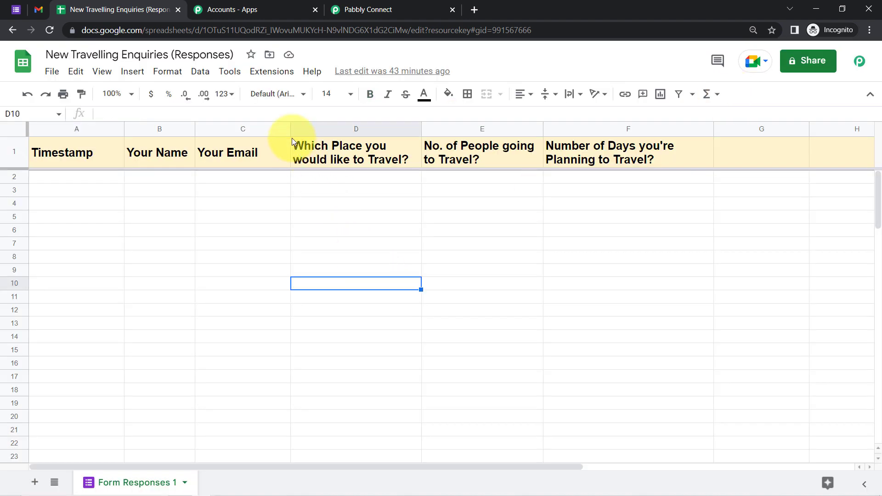
left_click(267, 72)
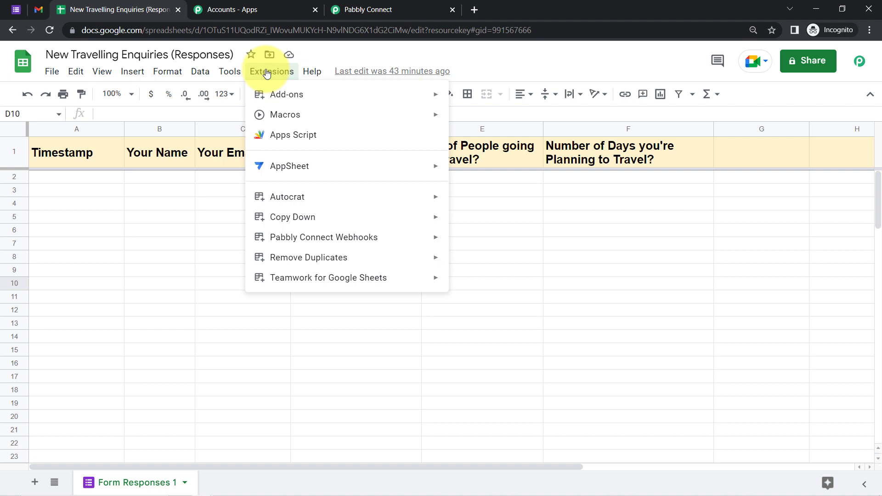
mouse_move(377, 236)
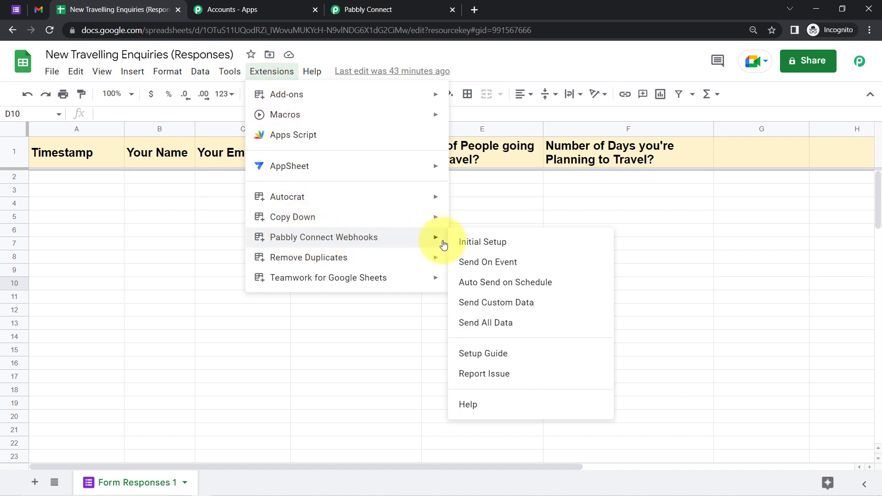
left_click(457, 242)
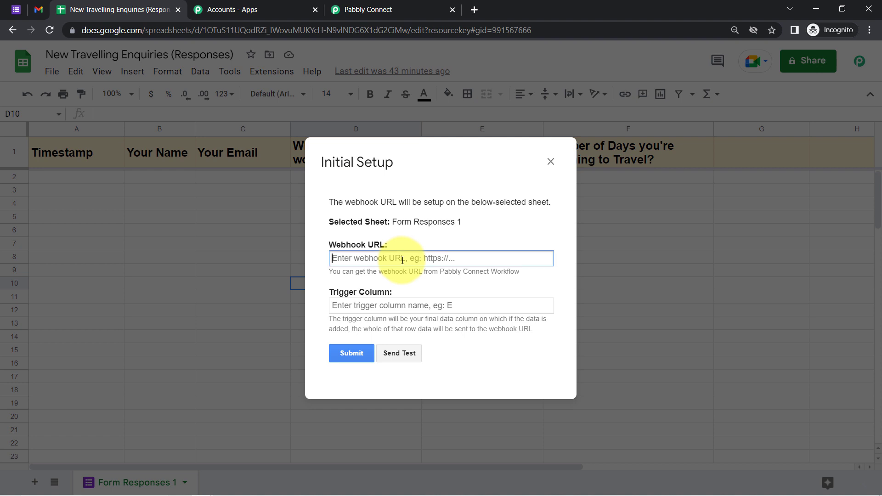
left_click(357, 305)
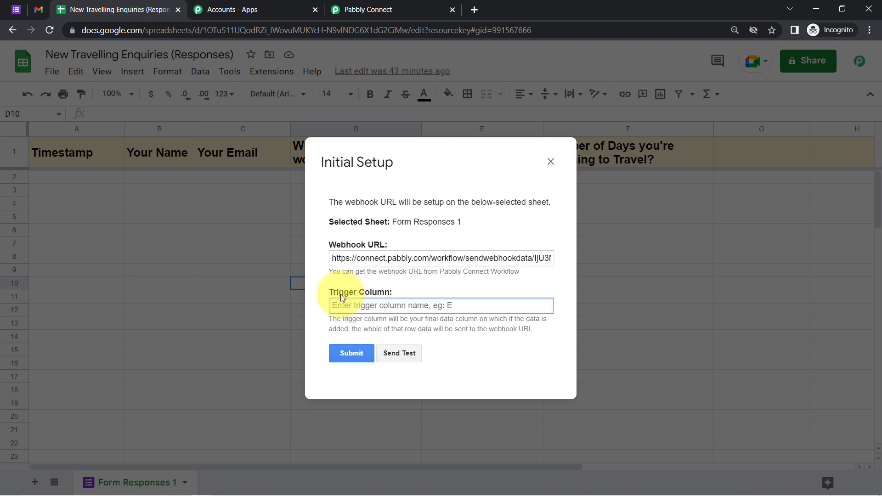
- Examine the explanation of the Trigger Column field in the Initial Setup dialog
left_click_drag(368, 329, 515, 329)
left_click(344, 334)
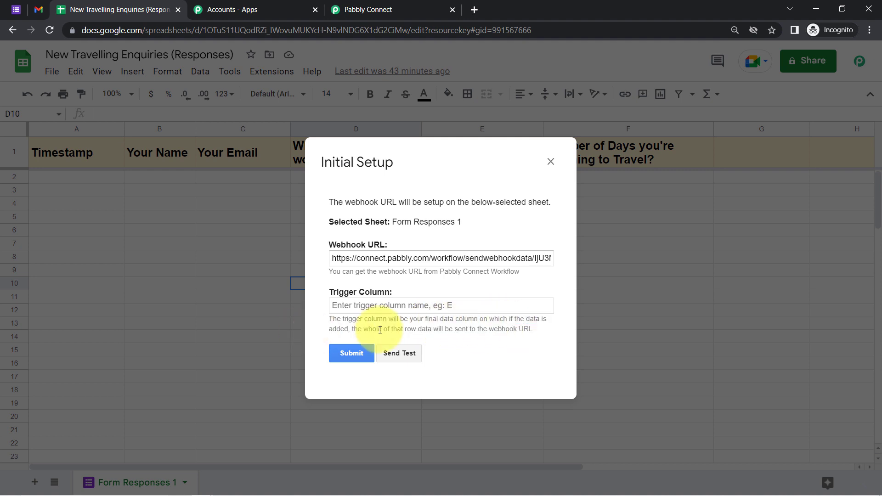
left_click(870, 30)
left_click(834, 124)
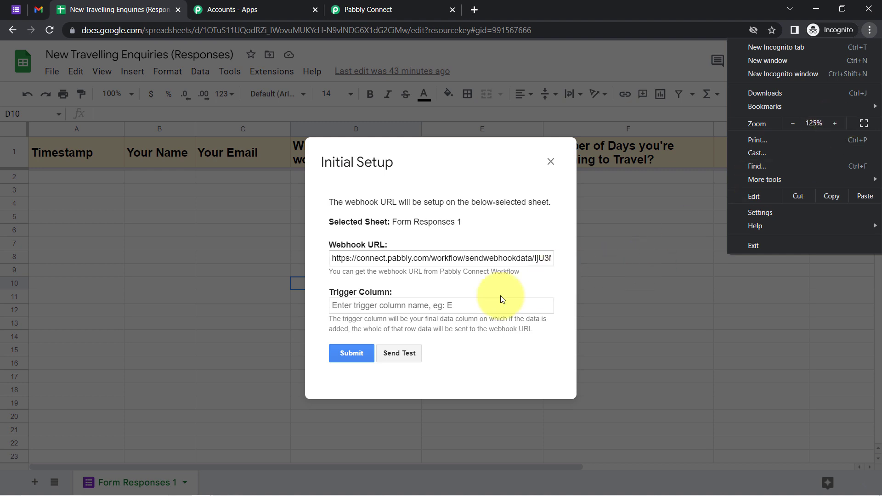
left_click(408, 378)
left_click_drag(435, 369, 576, 370)
left_click_drag(553, 371, 600, 379)
left_click(462, 382)
triple_click(594, 379)
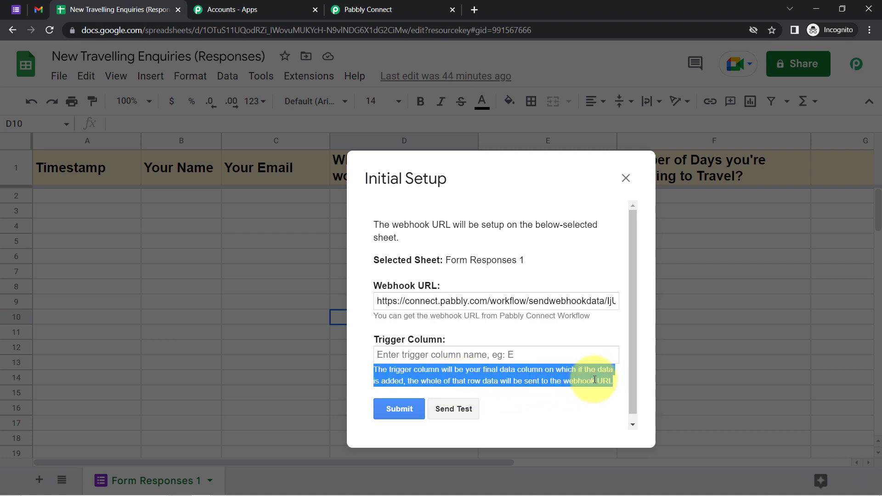
left_click(548, 381)
- Enter F, the last data column, as the trigger column, send a test, and close the Initial Setup dialog
left_click_drag(435, 193, 38, 205)
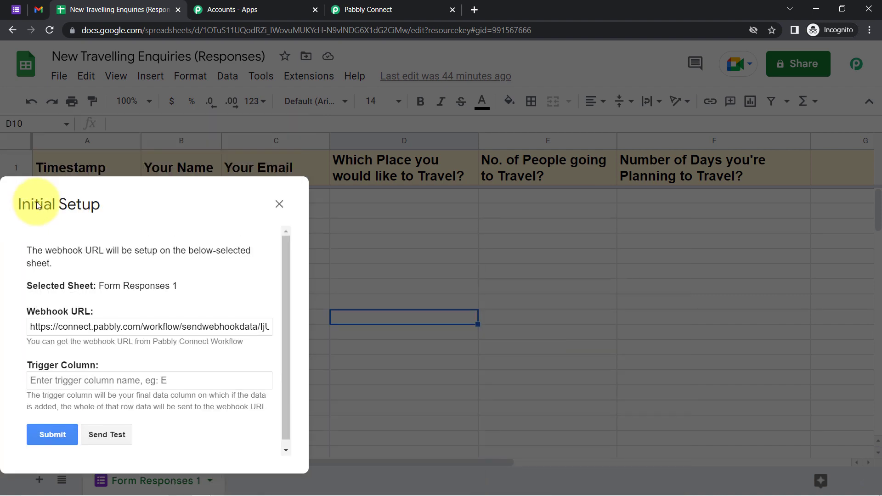
left_click_drag(78, 201, 389, 128)
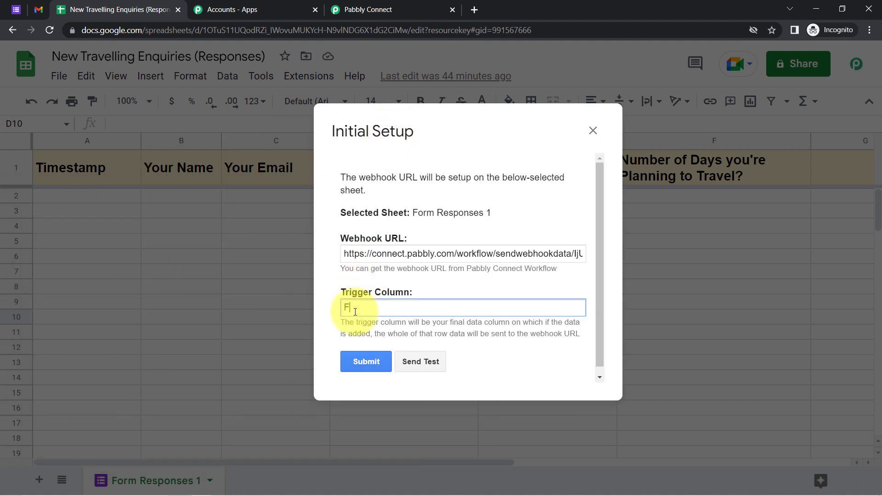
left_click(416, 362)
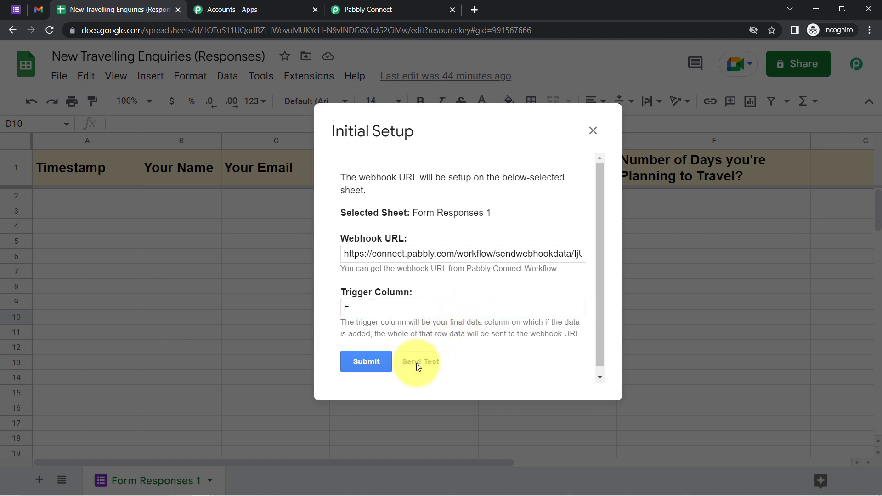
left_click_drag(595, 254, 599, 291)
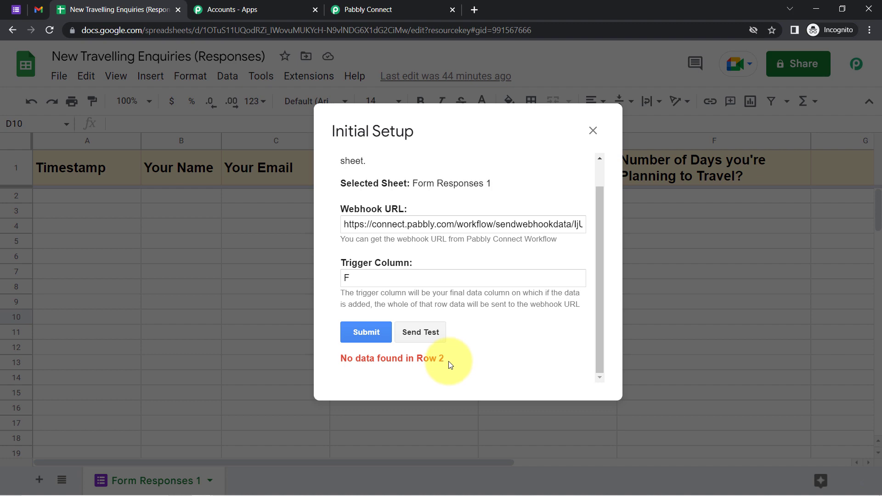
left_click(592, 131)
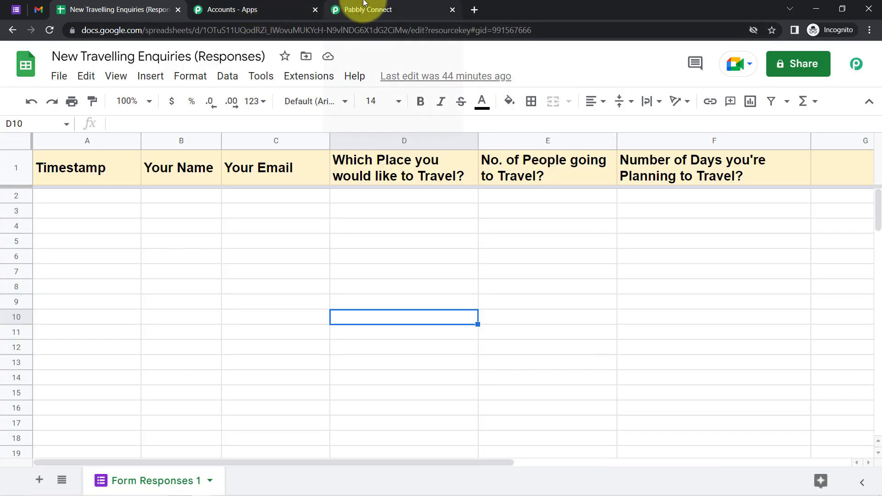
- Switch to the Pabbly Connect workflow and read the test submission note under the webhook response status
left_click(394, 5)
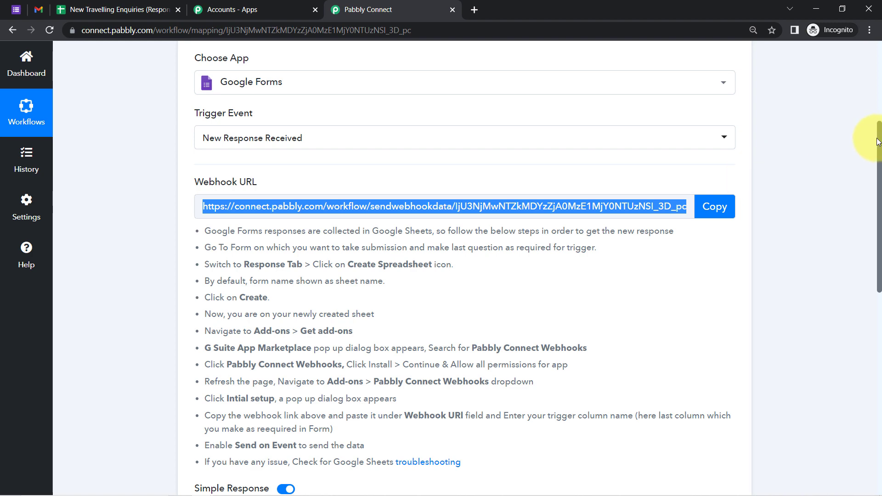
scroll(876, 141, "down", 5)
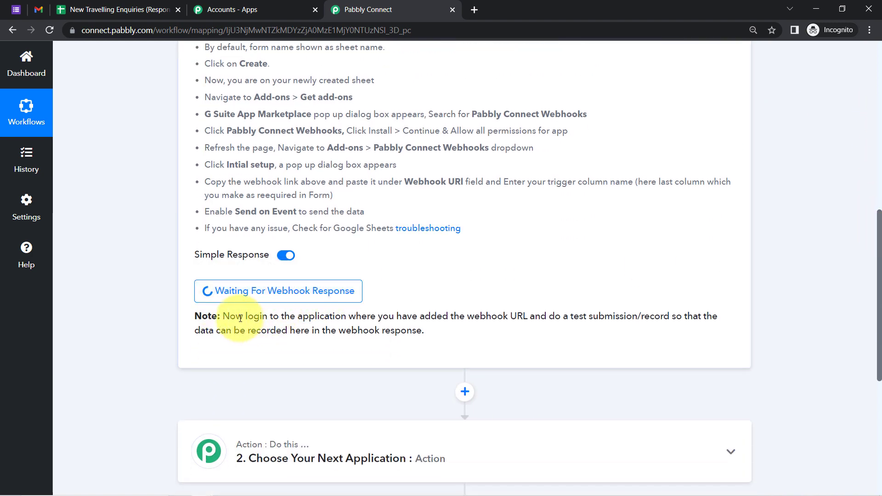
left_click_drag(246, 316, 363, 334)
left_click(388, 331)
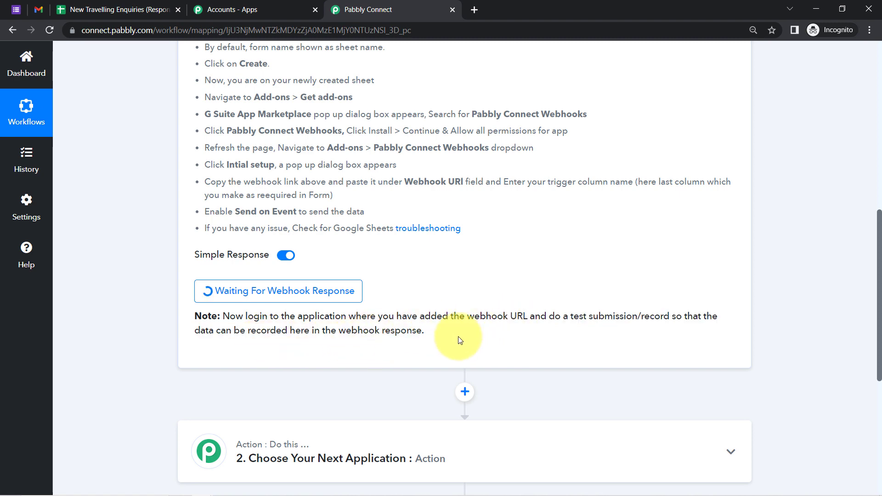
left_click_drag(572, 316, 702, 316)
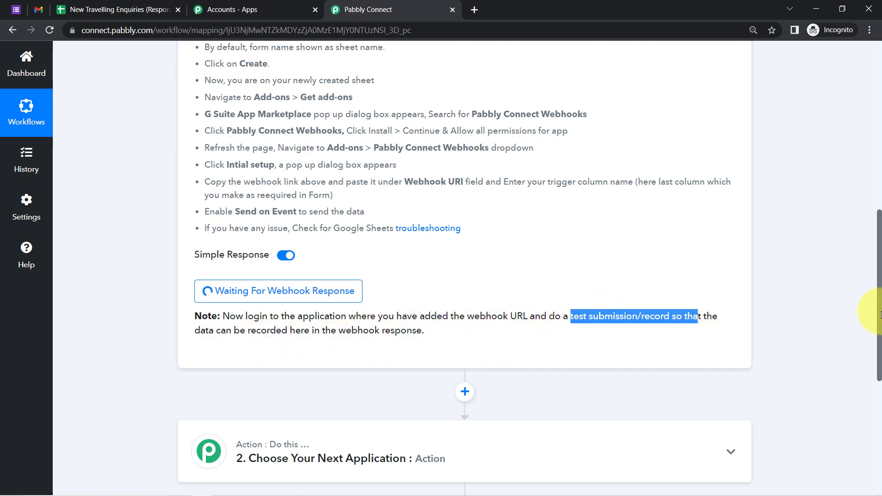
scroll(418, 235, "up", 8)
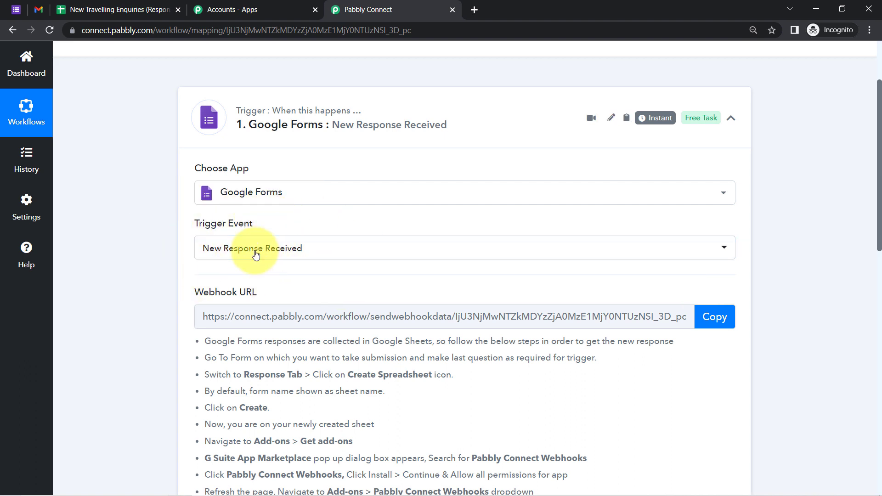
- Preview the Travel Enquiry Form and submit a test response with dummy contact details, Jammu & Kashmir, 2 people and 5 days
left_click(16, 10)
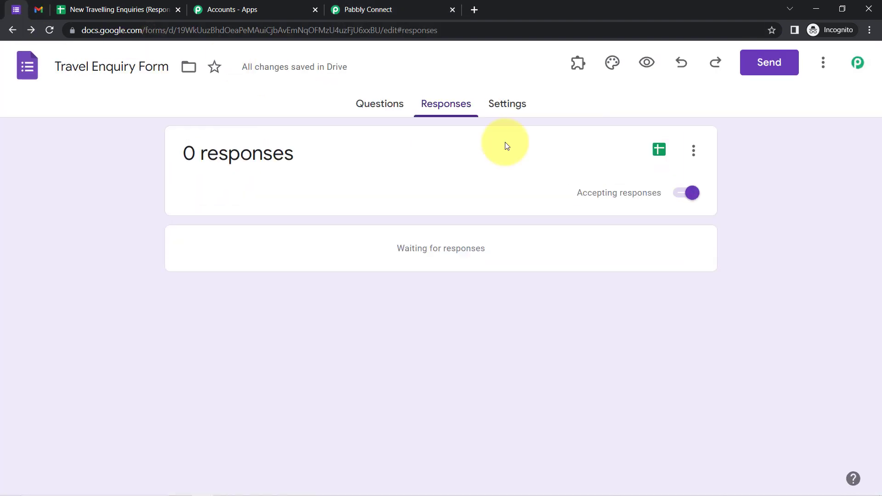
left_click(647, 63)
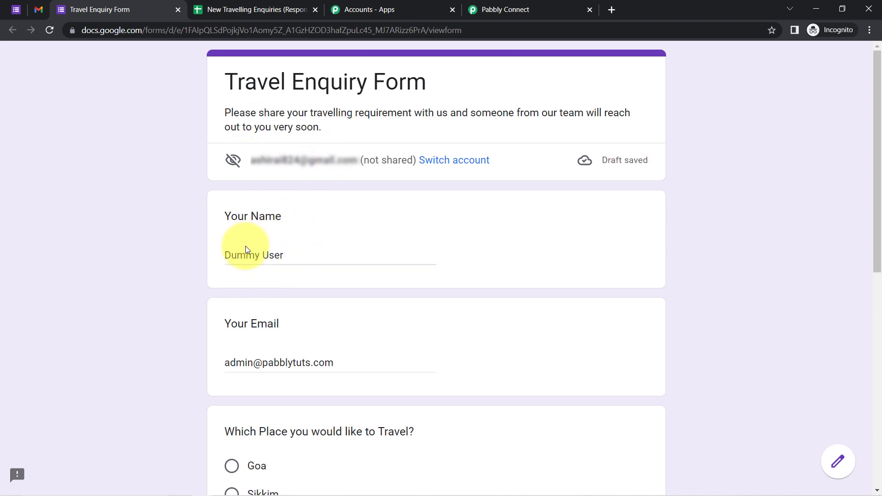
left_click_drag(246, 248, 285, 248)
left_click_drag(876, 153, 867, 383)
left_click(235, 384)
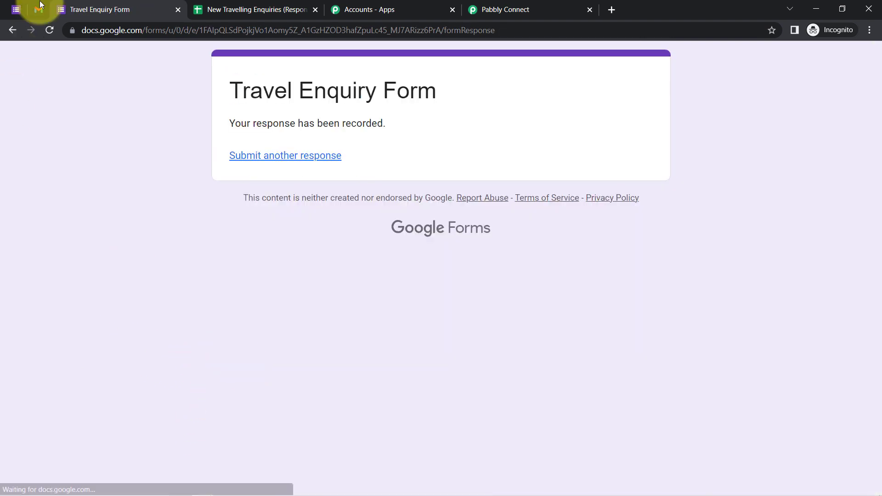
- In the responses spreadsheet, set the whole sheet's font size to 12 and widen the Your Email column
left_click(227, 11)
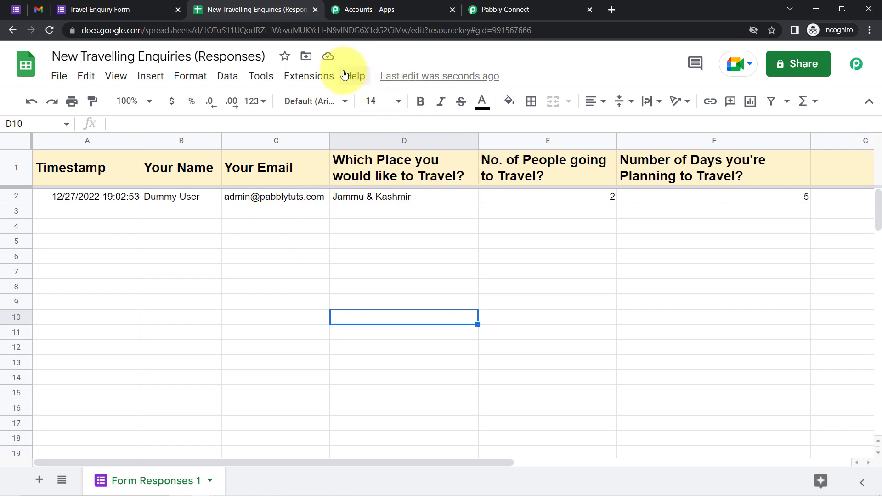
left_click(869, 30)
left_click(331, 242)
left_click(321, 241)
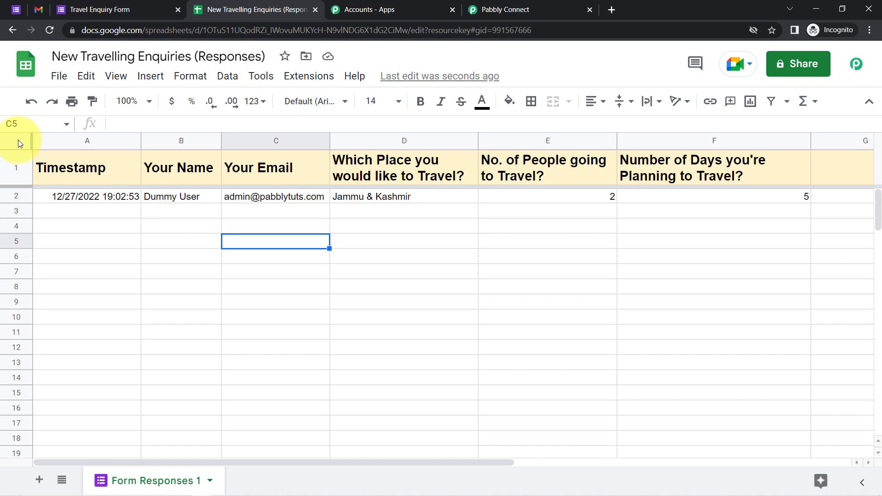
left_click(18, 139)
left_click(395, 101)
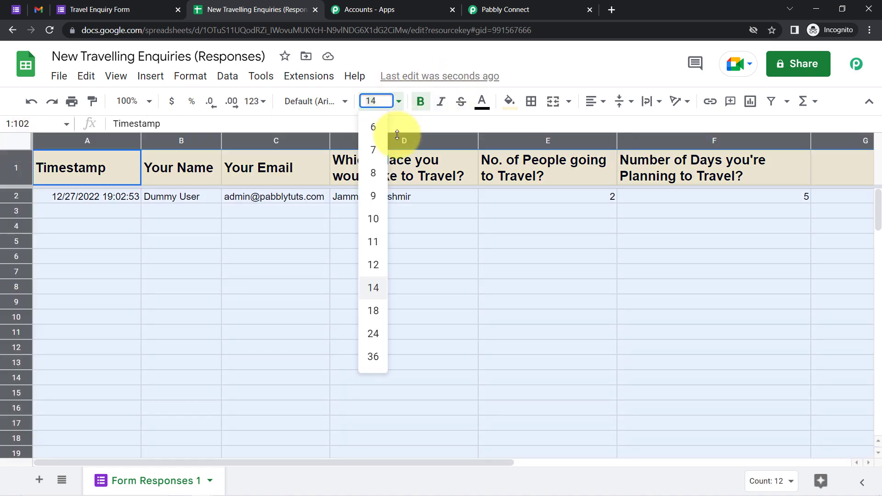
left_click(373, 287)
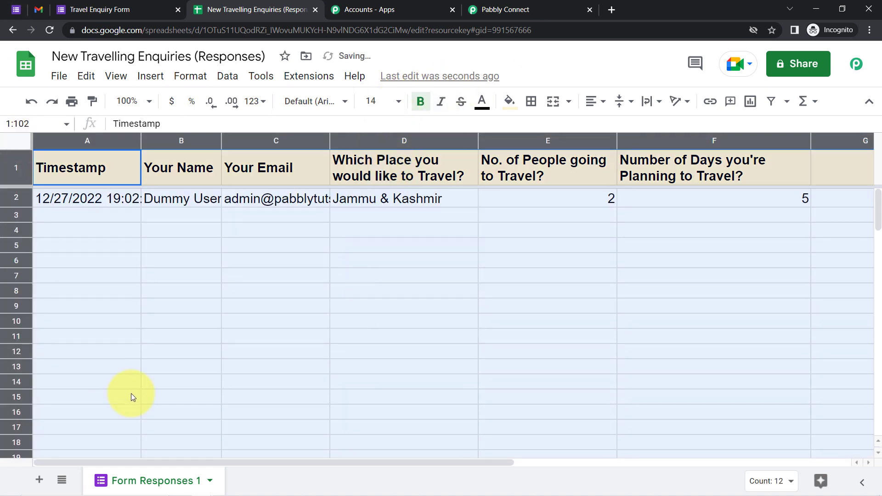
left_click(397, 101)
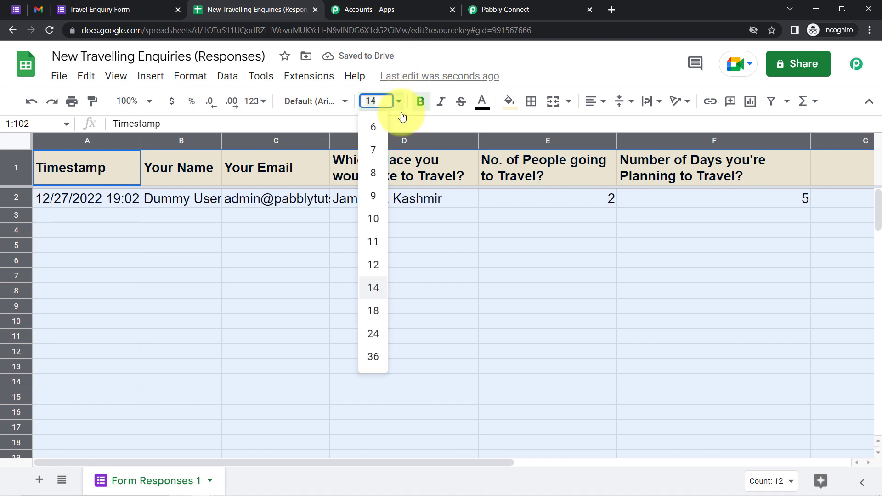
left_click(373, 265)
left_click(416, 269)
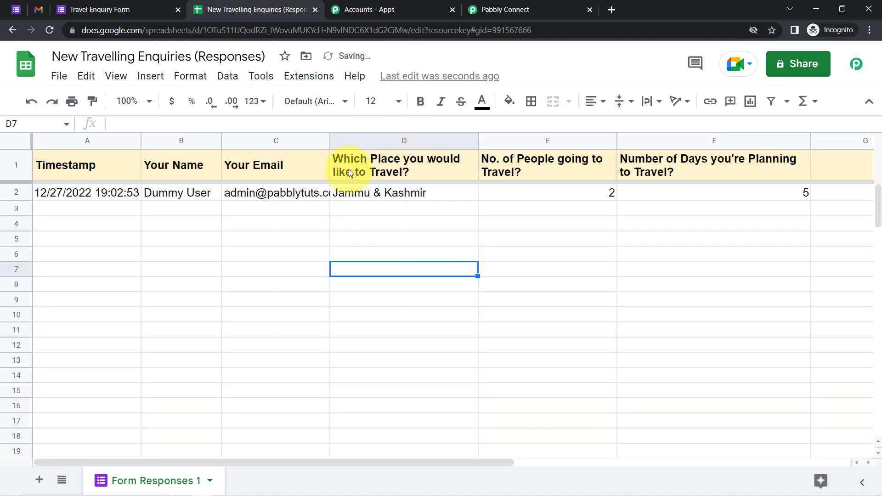
left_click_drag(329, 139, 364, 140)
- Open the Pabbly Connect Webhooks Initial Setup for the responses sheet and enter the webhook URL copied from the Pabbly Connect workflow
left_click(311, 82)
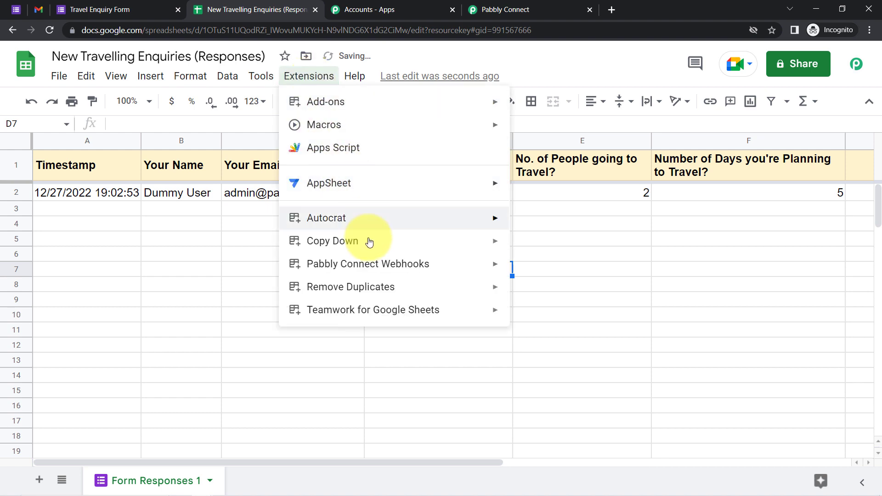
mouse_move(477, 271)
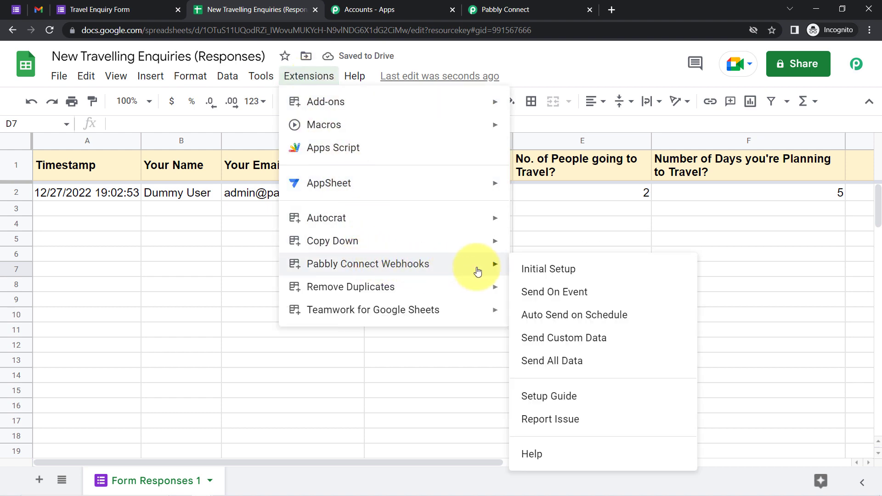
left_click(554, 273)
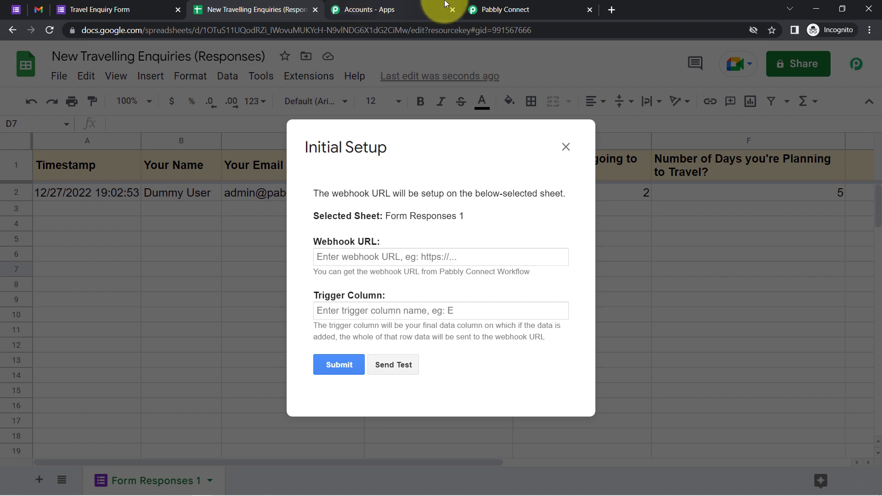
left_click(496, 9)
left_click(701, 327)
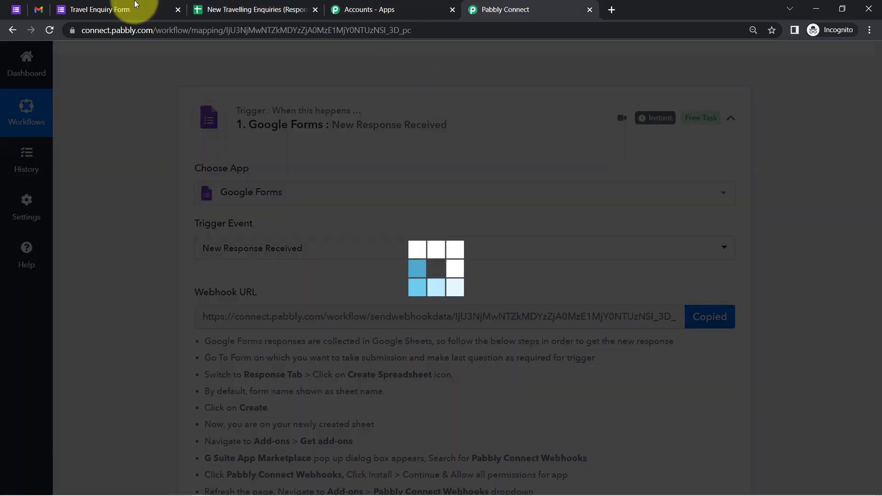
left_click(275, 9)
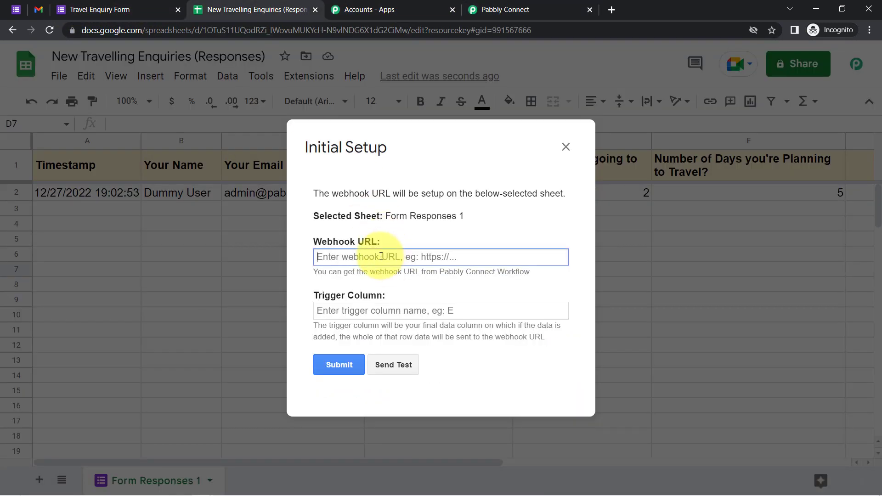
key("ctrl+v")
- Set the trigger column to F, send a test, and read the returned row data in the Initial Setup dialog
left_click(383, 308)
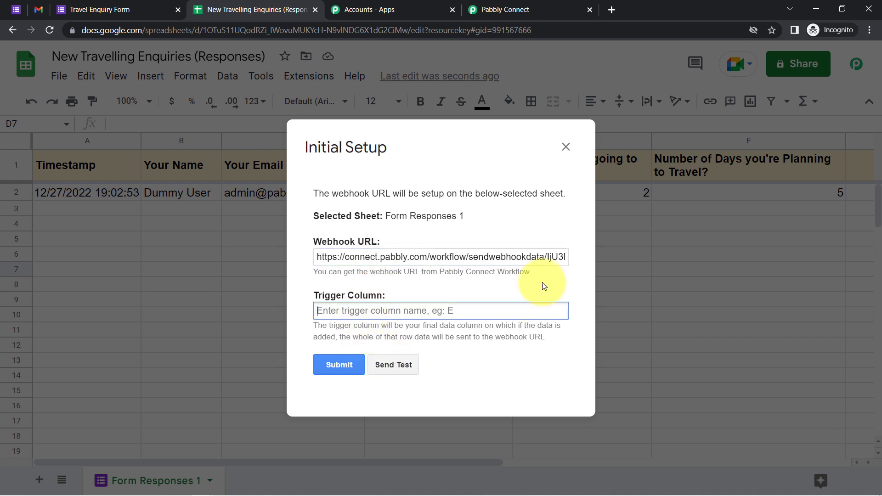
type("F")
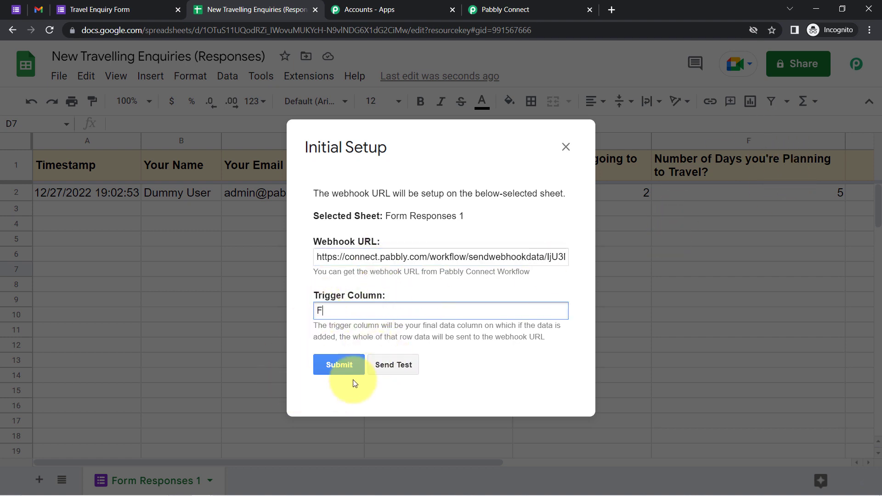
left_click(391, 364)
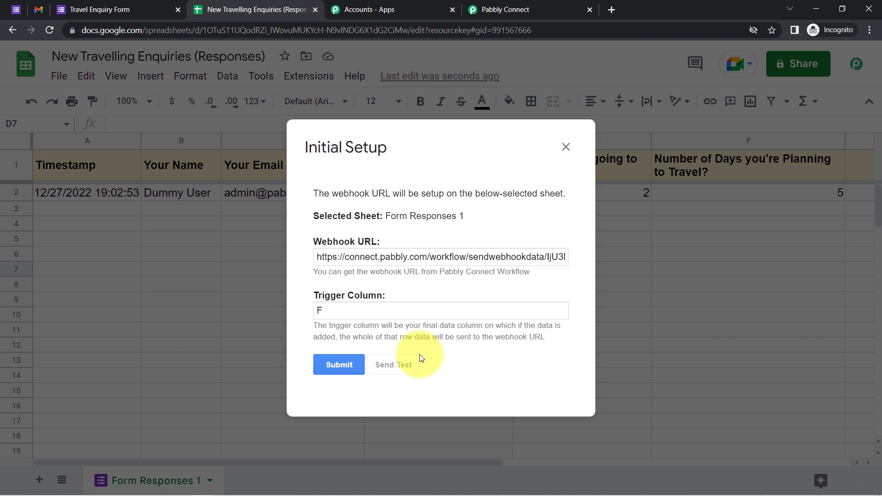
left_click_drag(574, 260, 574, 317)
left_click_drag(334, 335, 403, 384)
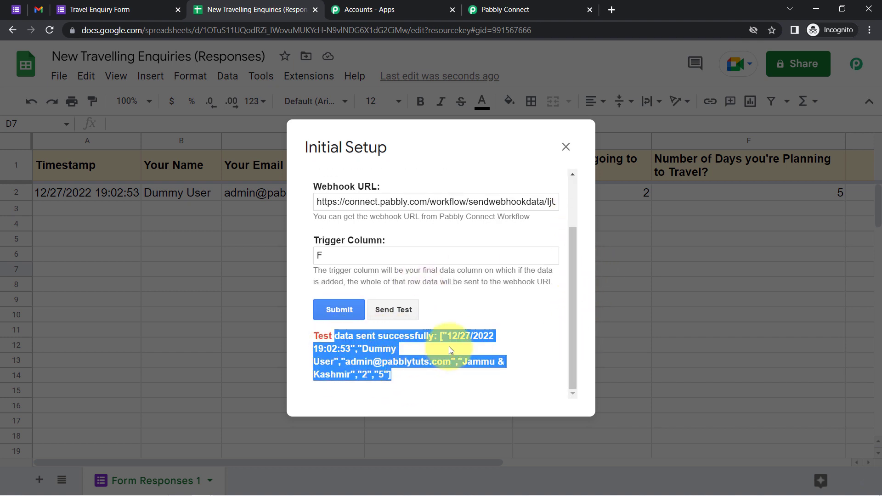
left_click(409, 349)
mouse_move(385, 350)
left_mouse_down()
mouse_move(345, 359)
mouse_move(393, 363)
left_mouse_up()
left_click(466, 370)
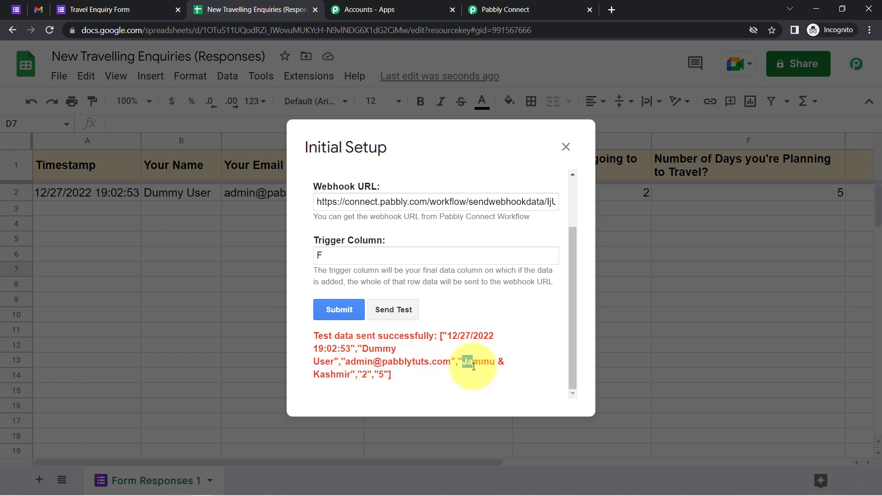
- Submit the webhook configuration for Form Responses 1 and close the Initial Setup dialog
left_click(332, 309)
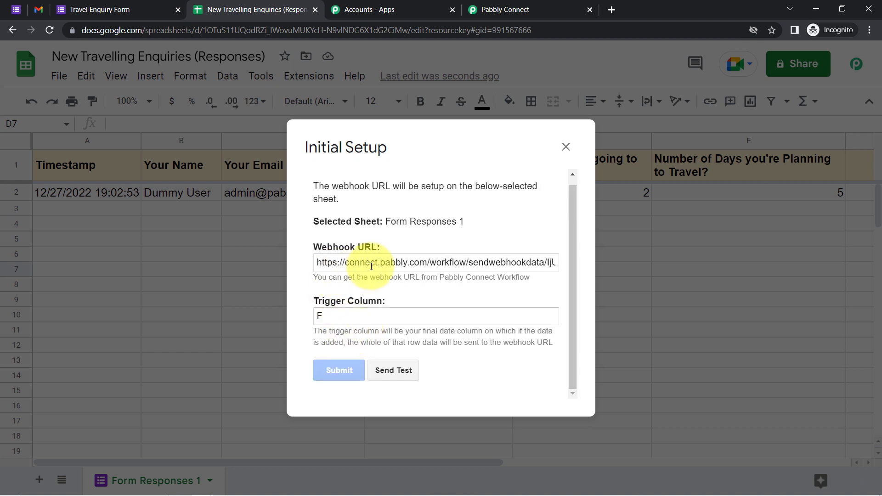
scroll(393, 290, "down", 1)
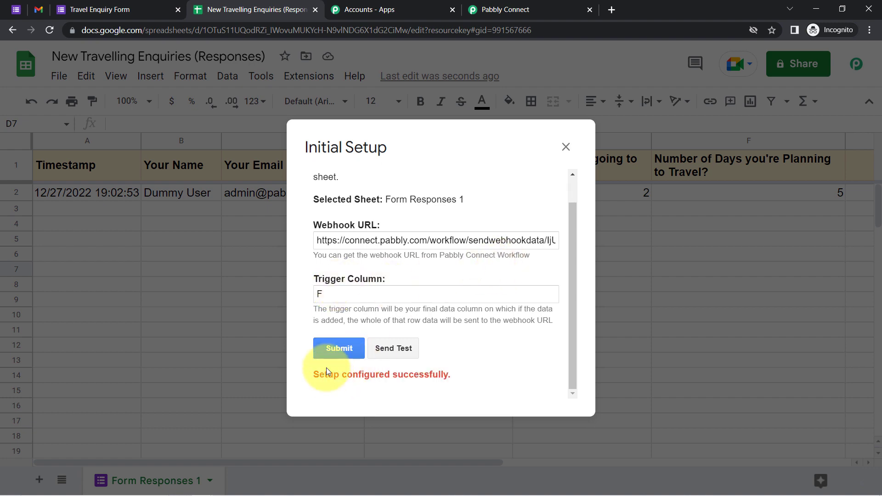
left_click_drag(328, 374, 434, 373)
left_click(565, 147)
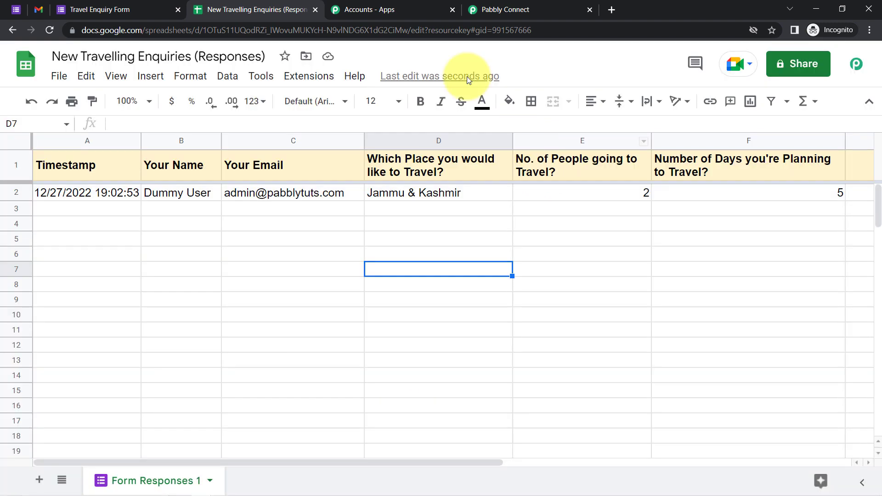
- Switch to the Pabbly Connect workflow and examine the received response's name, email, destination, trigger column, days and people fields
left_click(478, 9)
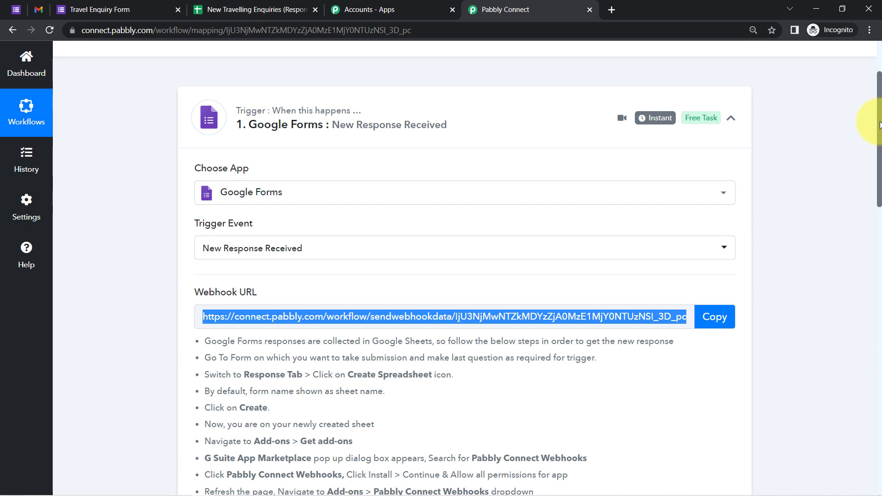
left_click_drag(879, 137, 868, 281)
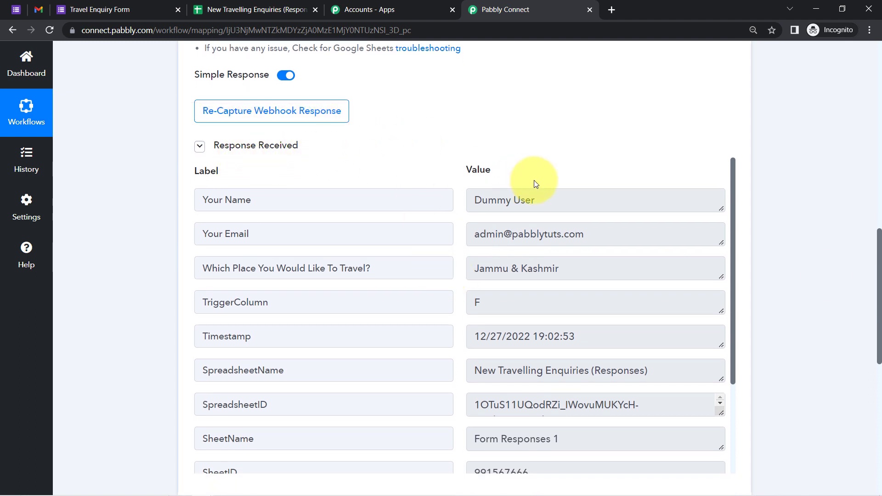
left_click_drag(271, 204, 230, 202)
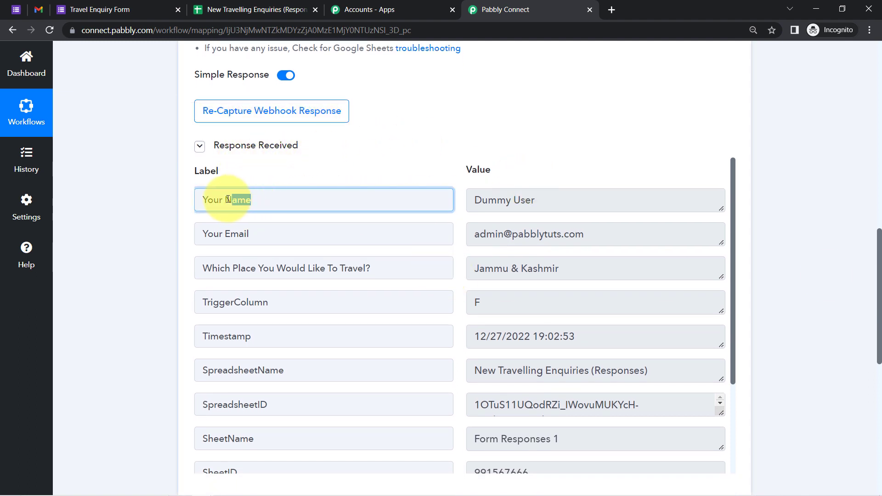
left_click_drag(475, 200, 496, 200)
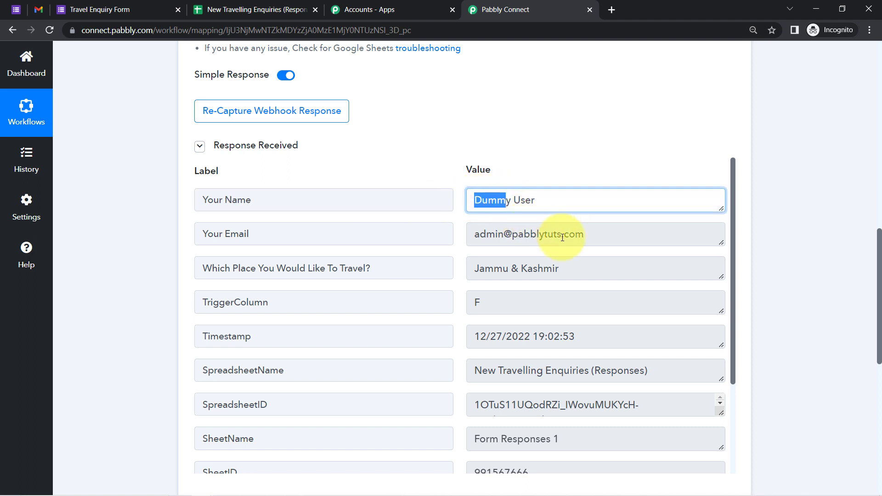
left_click_drag(561, 234, 488, 243)
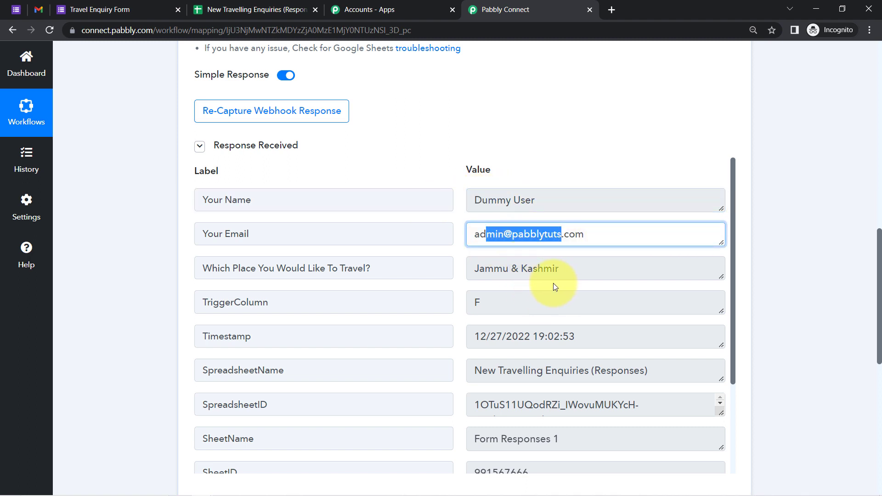
left_click_drag(559, 269, 513, 271)
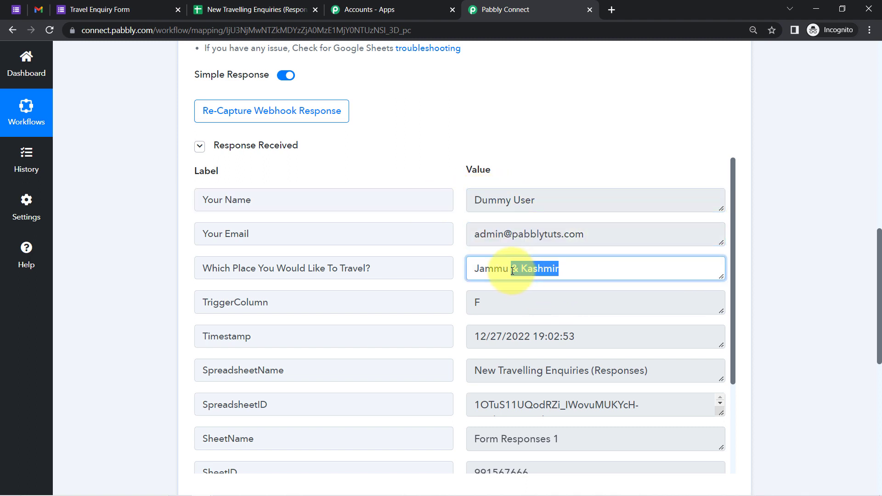
left_click(498, 308)
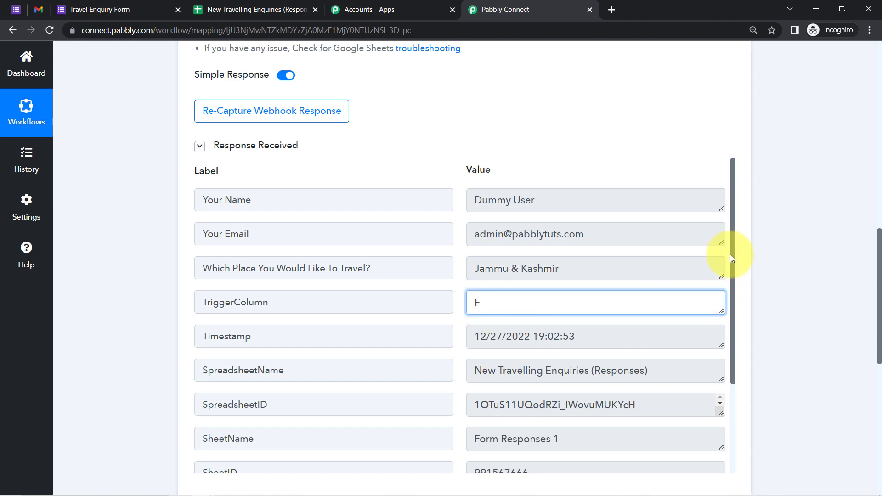
left_click_drag(732, 255, 730, 391)
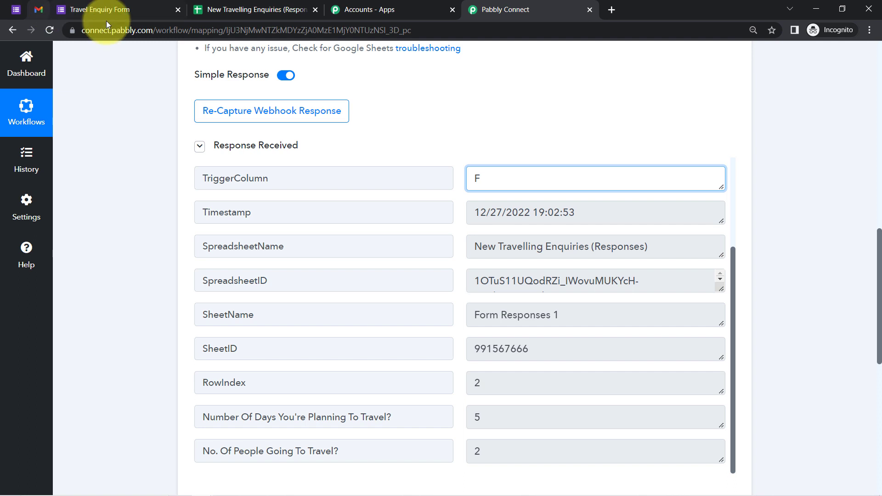
- Check the submitted row in the responses spreadsheet, and return to the workflow to examine the captured Your Email value
left_click(265, 10)
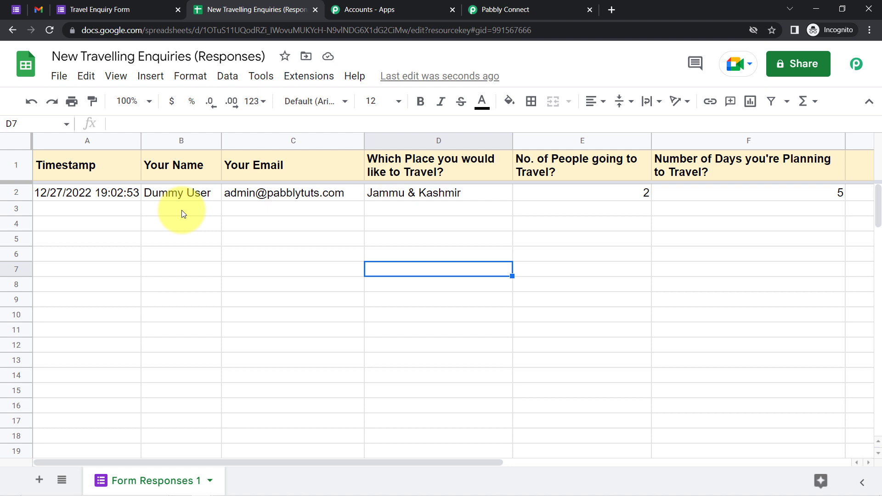
left_click(500, 8)
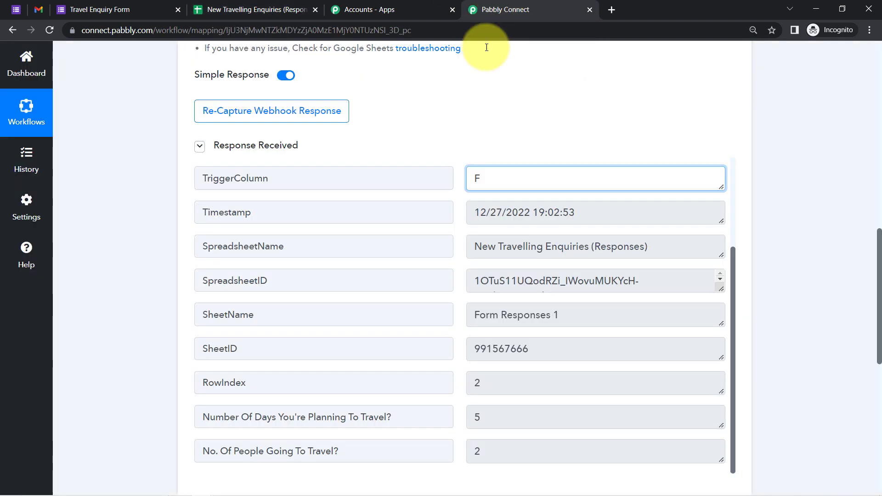
scroll(879, 260, "down", 2)
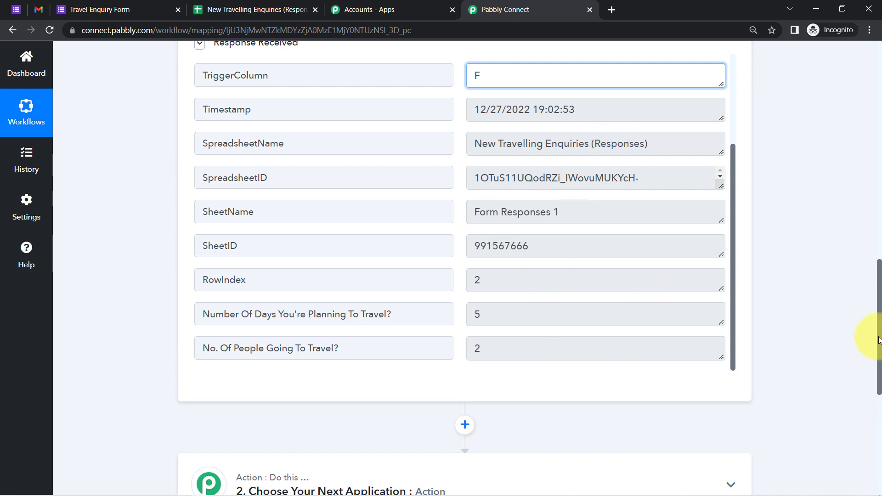
left_click_drag(879, 340, 879, 347)
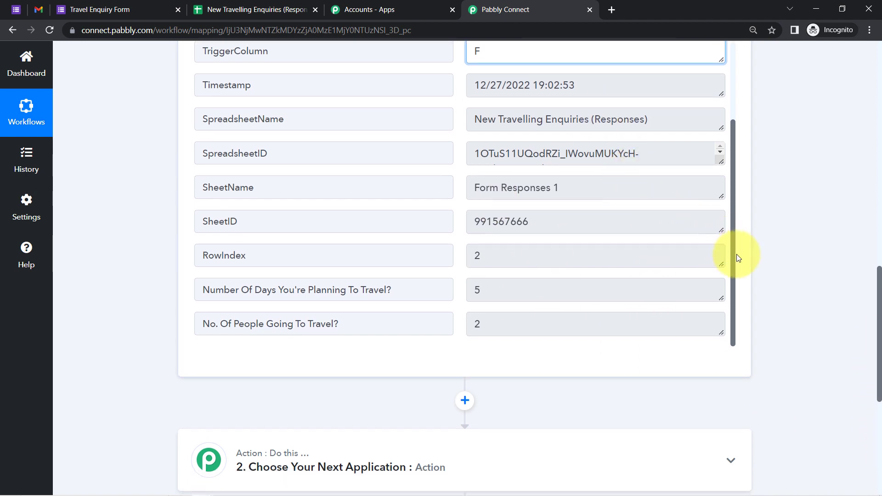
scroll(737, 202, "up", 3)
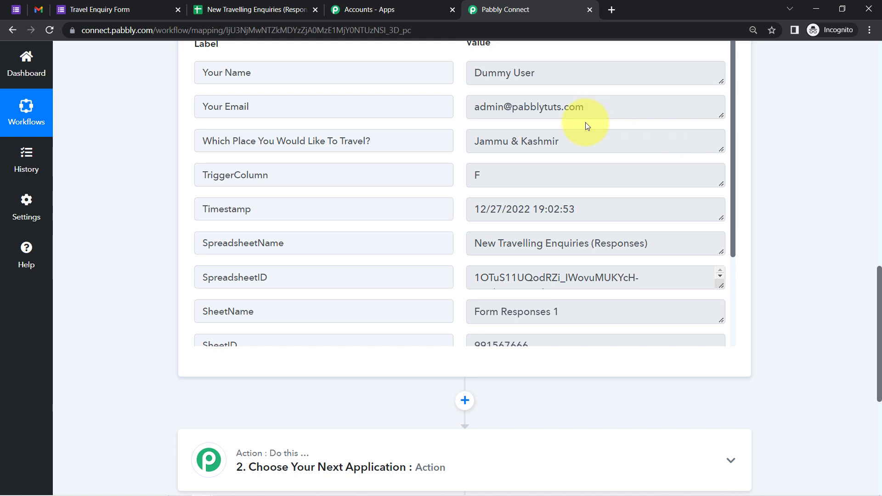
triple_click(542, 111)
left_click(547, 110)
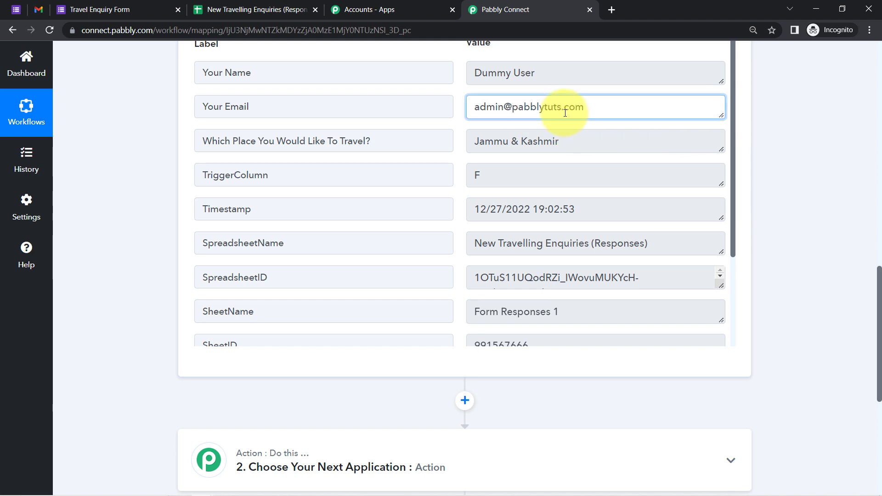
left_click_drag(485, 106, 877, 321)
- Set the workflow's second step to the Gmail app with Send Email as the action event
scroll(879, 331, "down", 6)
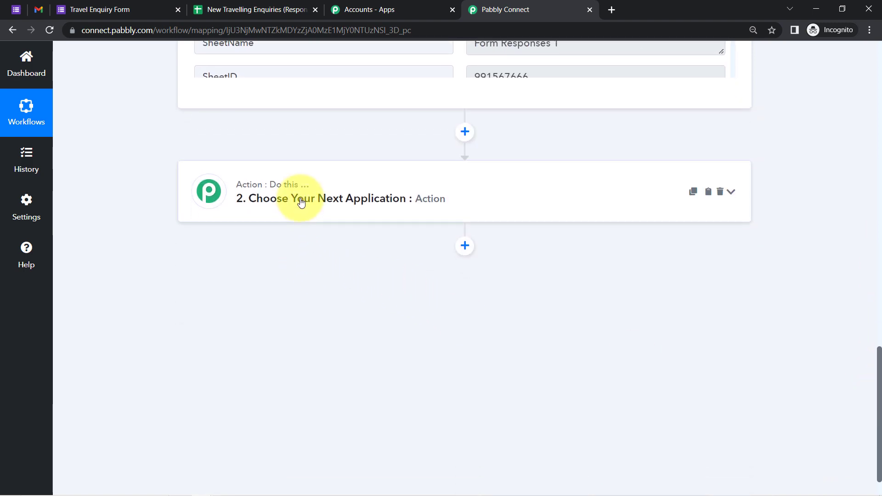
left_click(301, 203)
left_click(246, 269)
type("gmail")
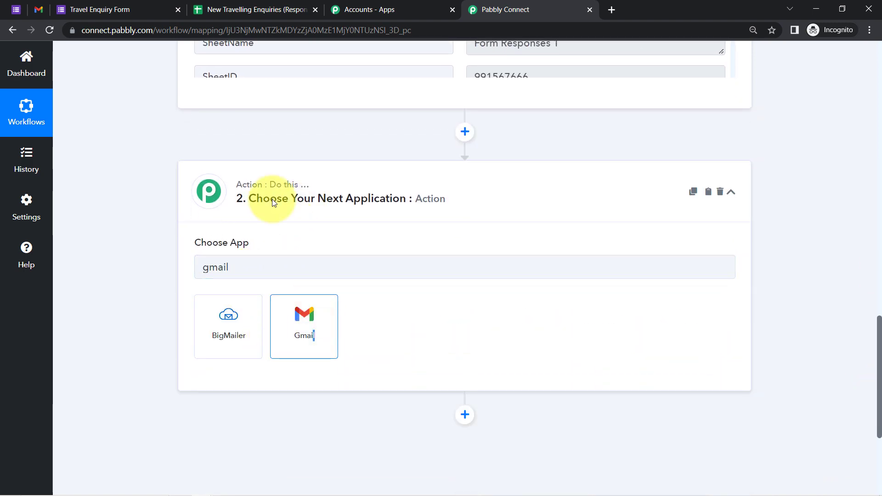
left_click(316, 301)
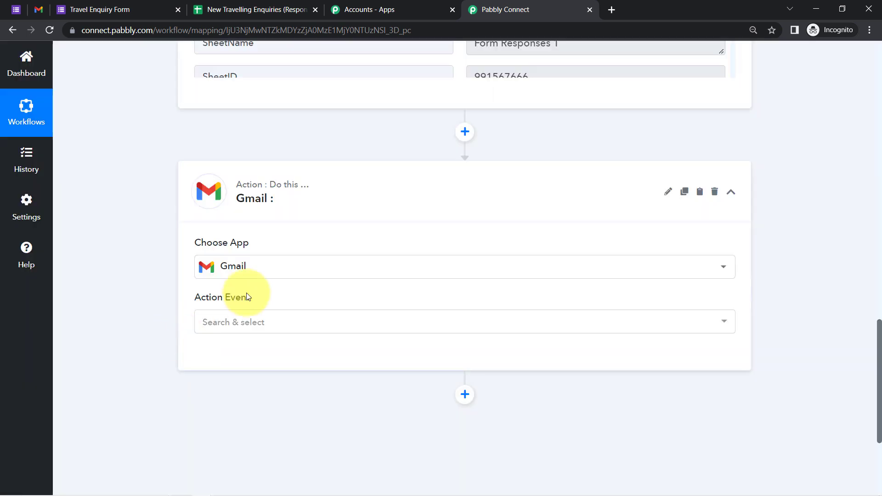
left_click(211, 321)
left_click(241, 385)
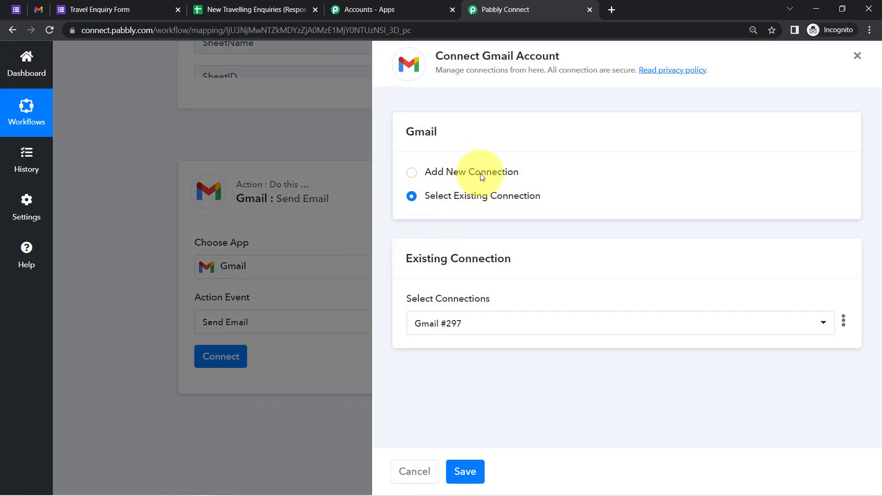
- Look at the new connection option, but connect the Gmail action through the existing connection Gmail #297 and save
left_click(482, 177)
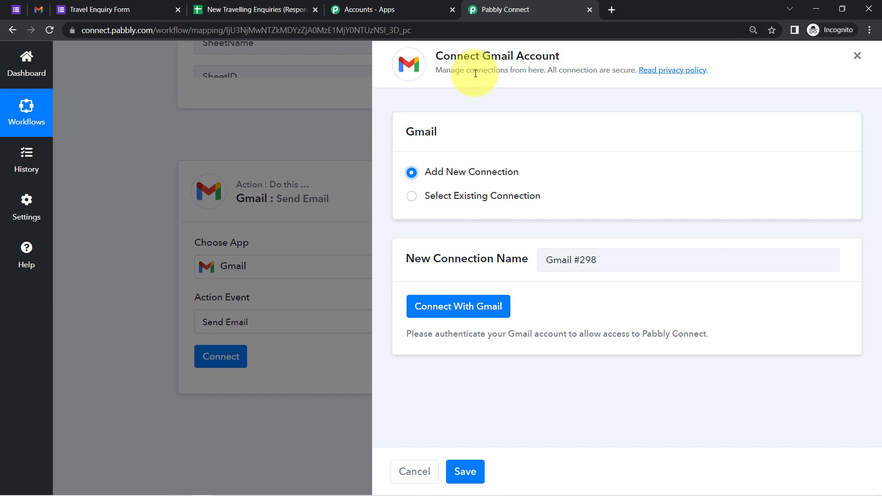
left_click_drag(521, 64, 542, 59)
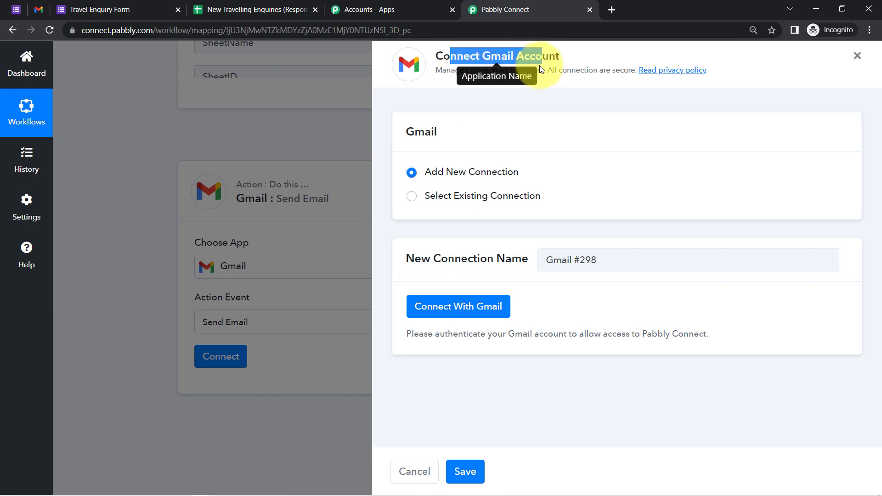
left_click(468, 197)
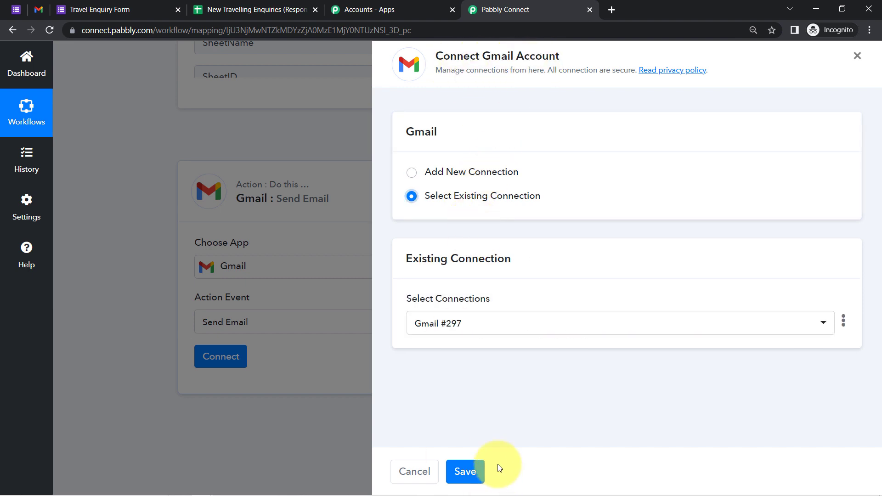
left_click(467, 472)
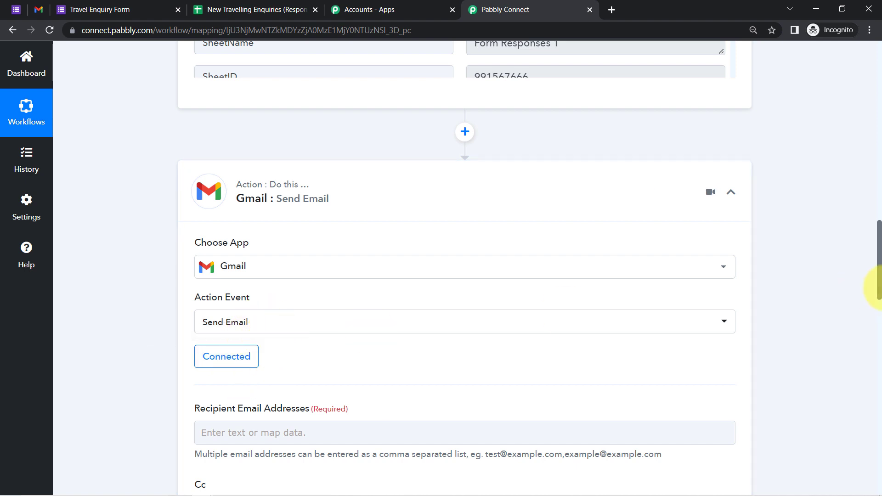
- Examine the Gmail action's Recipient Email Addresses field and its hint about entering multiple addresses as a comma-separated list
mouse_move(880, 259)
left_mouse_down()
mouse_move(878, 301)
mouse_move(879, 263)
left_mouse_up()
scroll(879, 263, "down", 2)
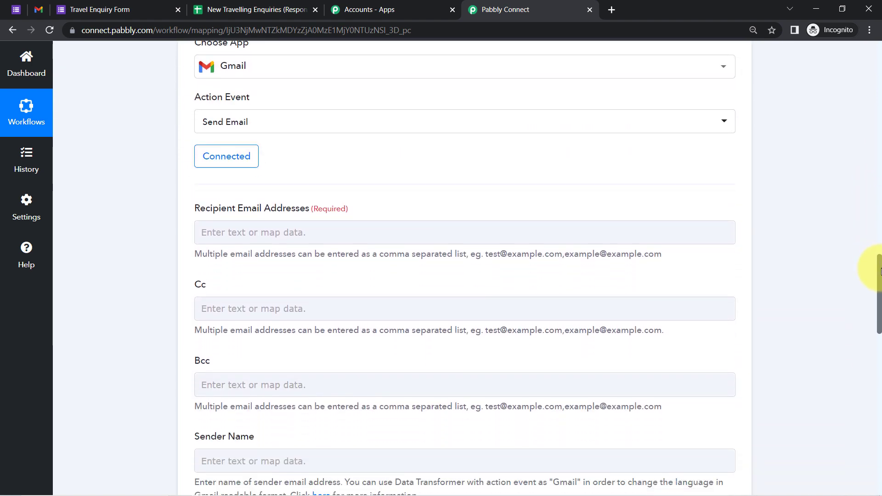
left_click_drag(229, 197, 257, 206)
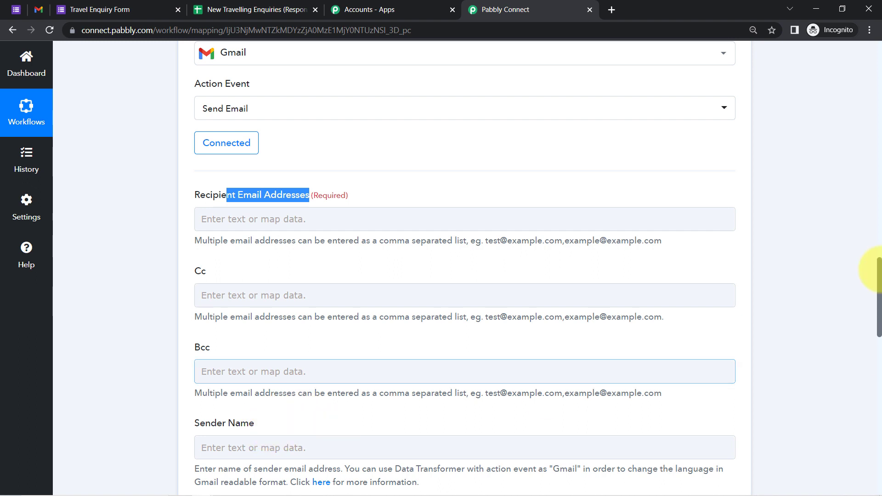
mouse_move(878, 284)
left_mouse_down()
mouse_move(879, 315)
mouse_move(880, 284)
left_mouse_up()
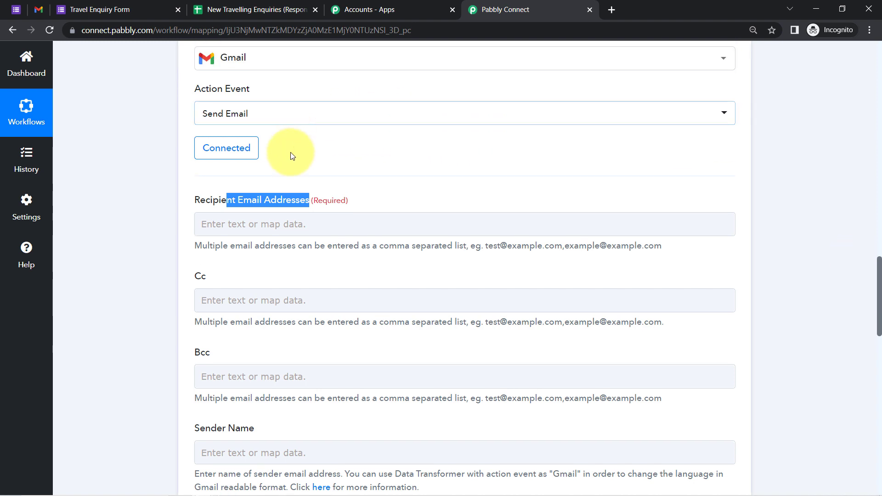
left_click(219, 199)
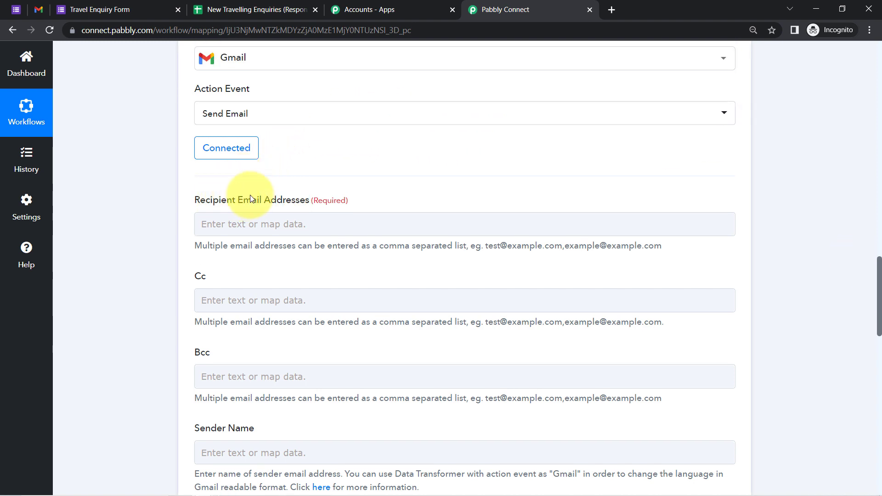
left_click_drag(231, 245, 545, 250)
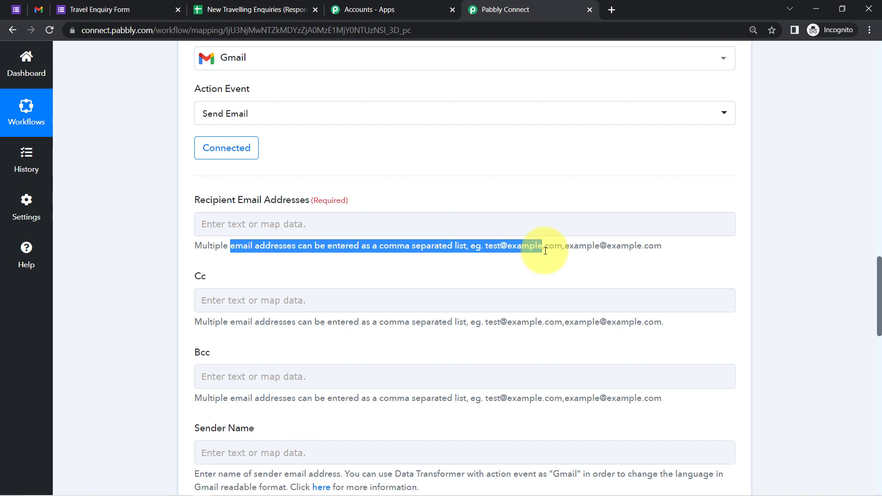
left_click(505, 285)
left_click_drag(485, 246, 644, 247)
left_click(488, 299)
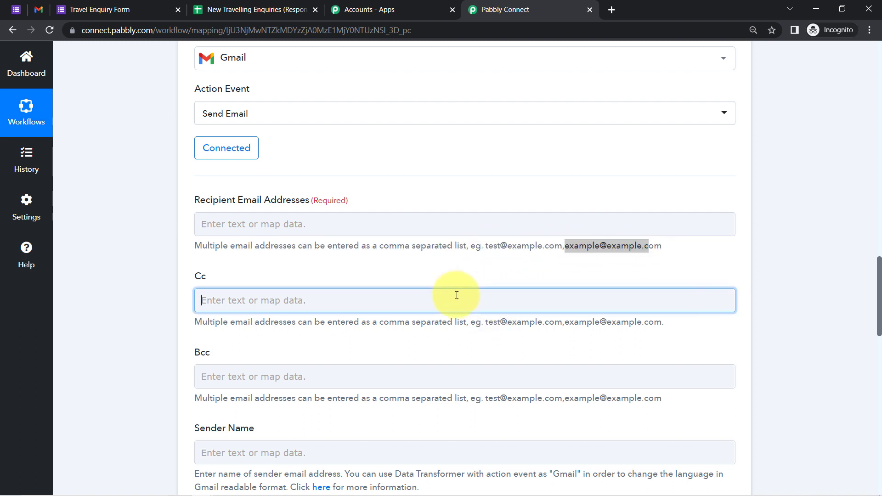
left_click_drag(333, 261, 368, 260)
left_click(381, 266)
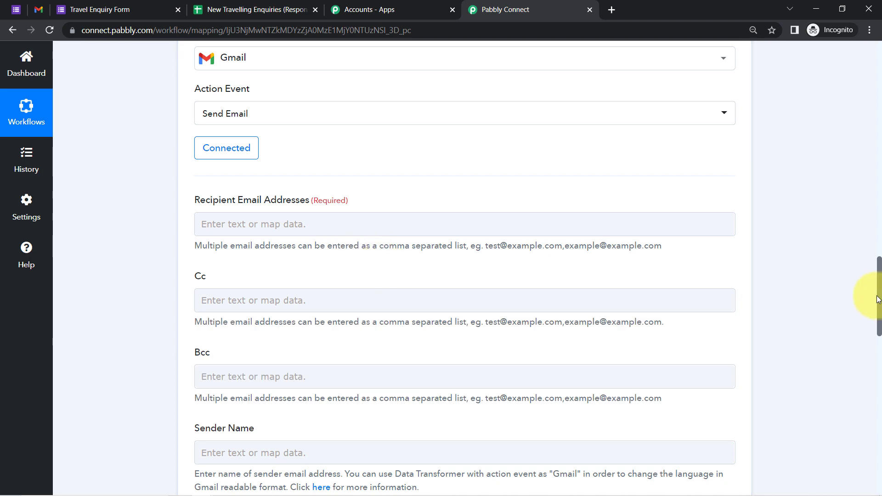
- Check the captured Your Email value in the trigger response, and map Your Email from Google Forms into Recipient Email Addresses
left_click_drag(879, 303, 879, 206)
left_click_drag(479, 185, 566, 188)
left_click(567, 187)
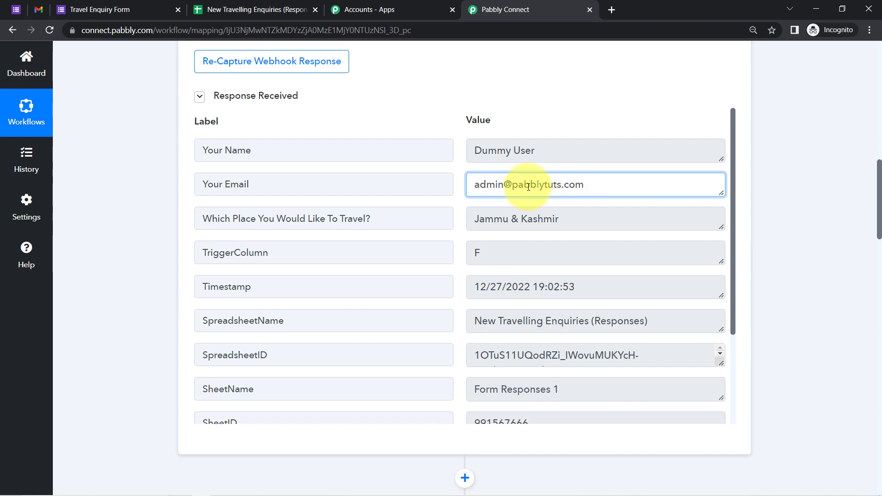
left_click_drag(878, 192, 878, 298)
left_click(235, 190)
left_click(223, 188)
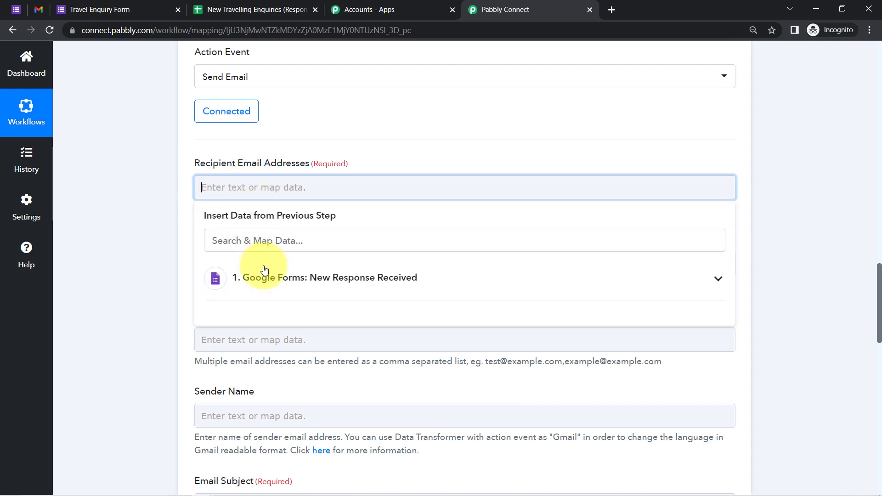
left_click(263, 272)
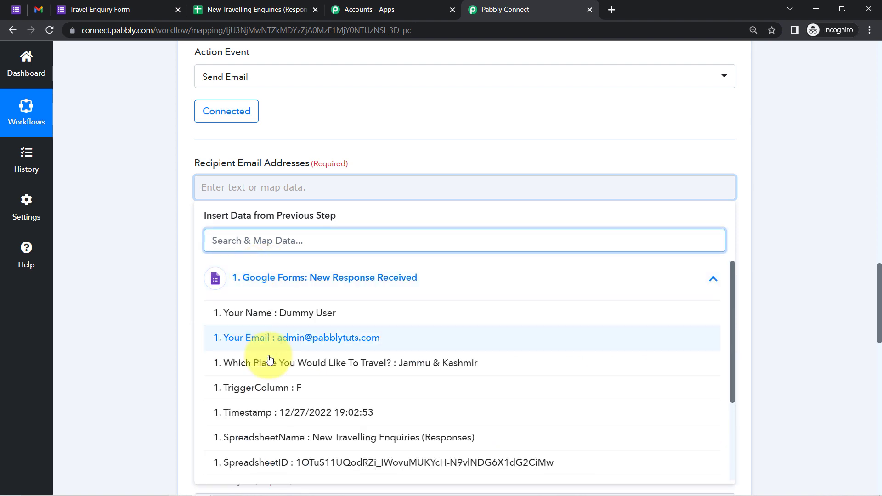
left_click(311, 339)
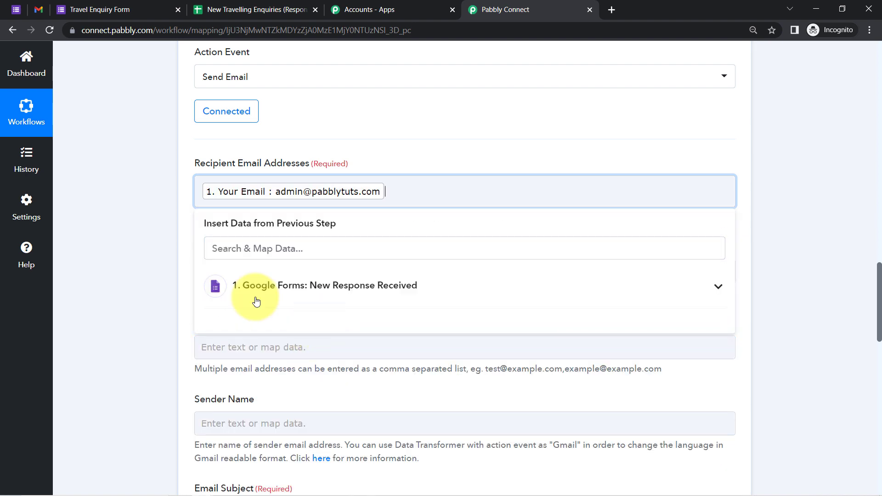
left_click(106, 262)
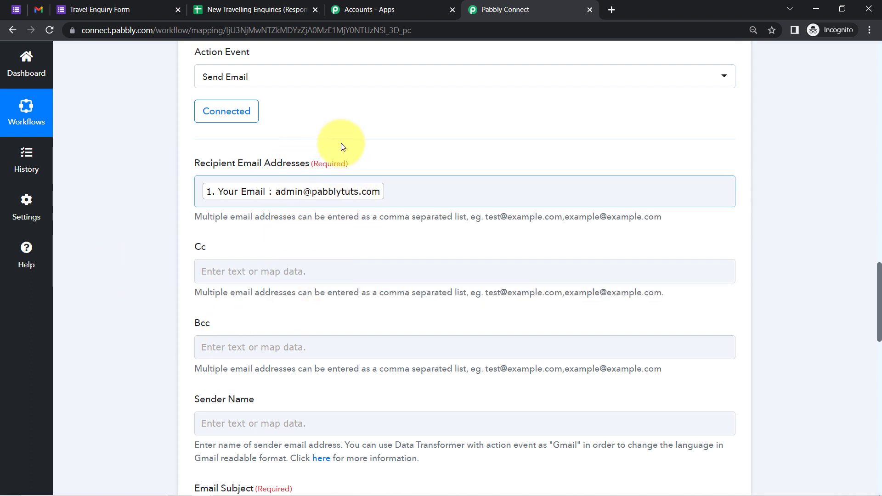
- Set the Gmail action's Sender Name to Pabbly
left_click_drag(878, 275, 878, 316)
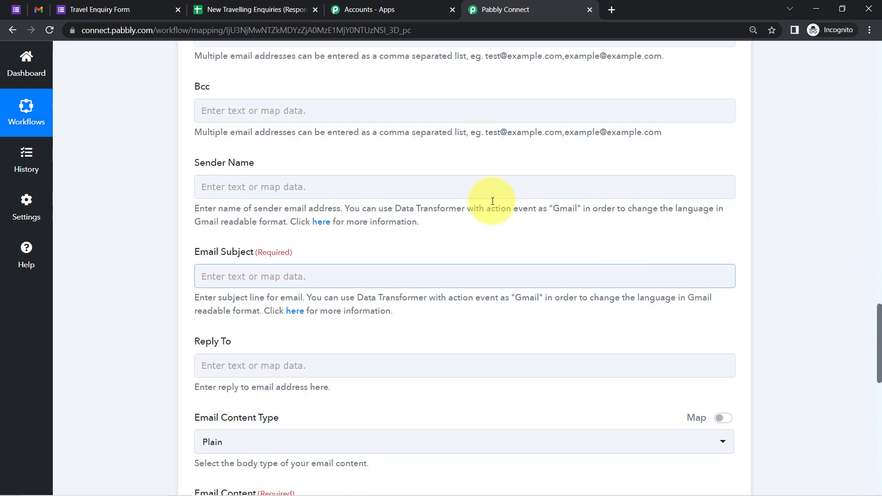
left_click(294, 190)
type("Pabbly")
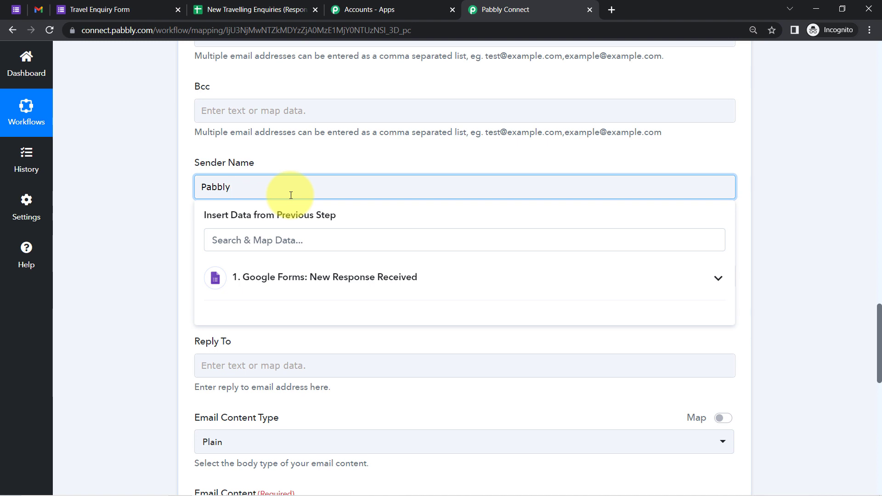
left_click(170, 265)
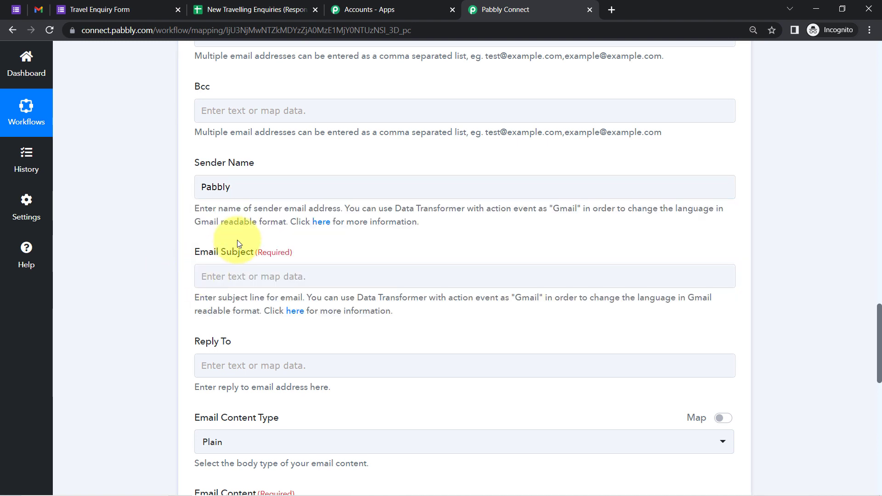
- Compose the Email Subject from the mapped Your Name field followed by ", Welcome to Tour & Travellign Agency"
left_click_drag(214, 251, 246, 254)
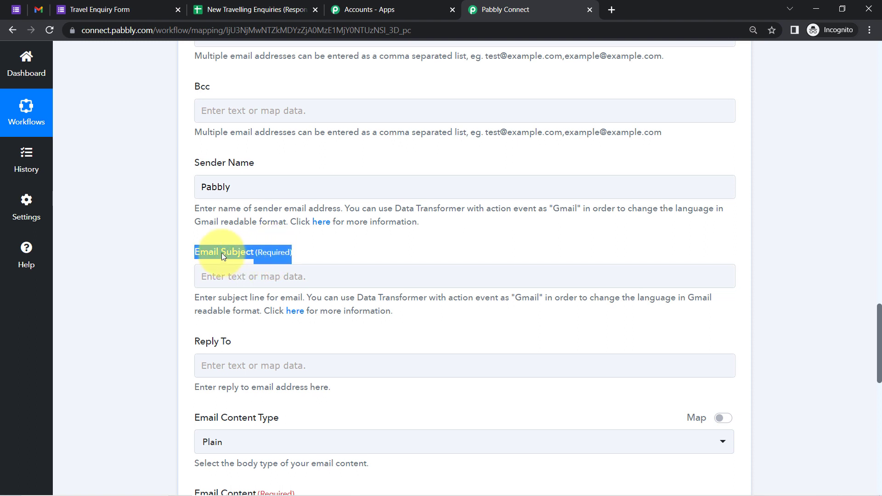
left_click_drag(208, 251, 252, 253)
left_click(253, 252)
left_click(271, 277)
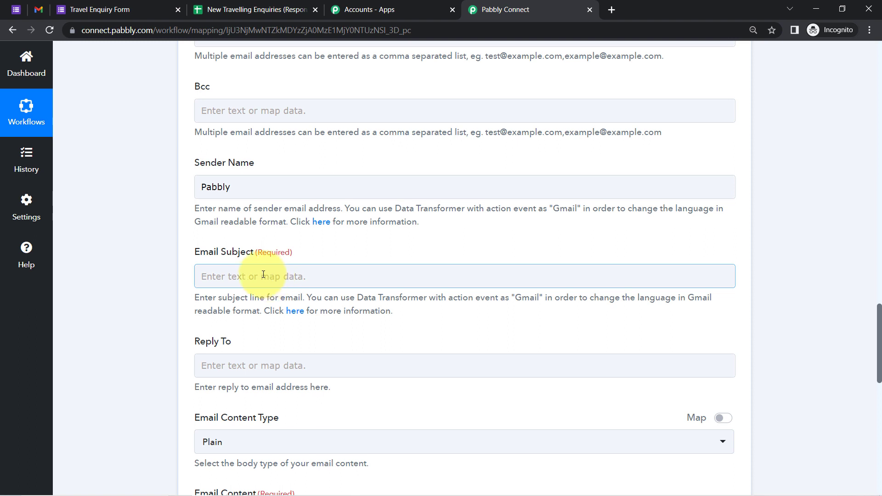
left_click(354, 379)
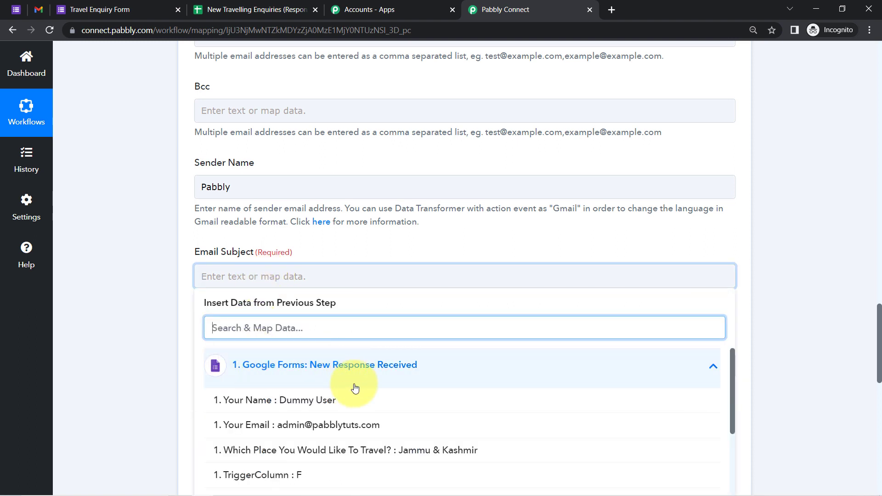
left_click(276, 400)
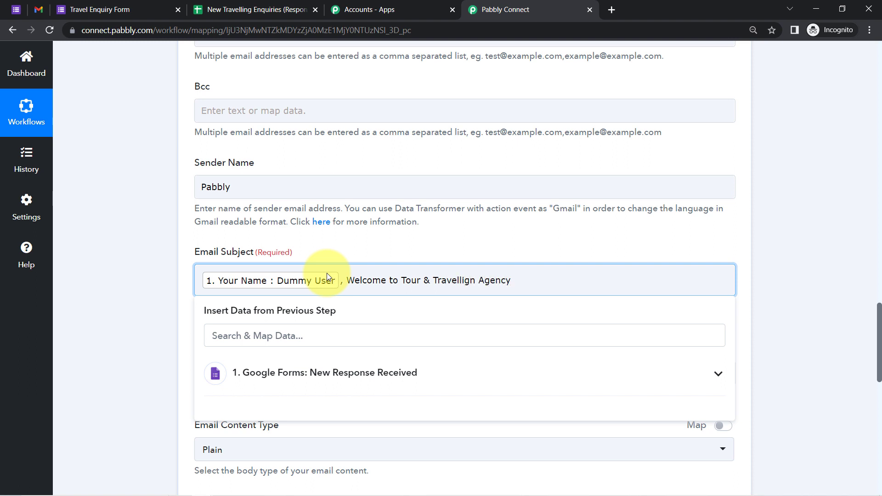
left_click(165, 375)
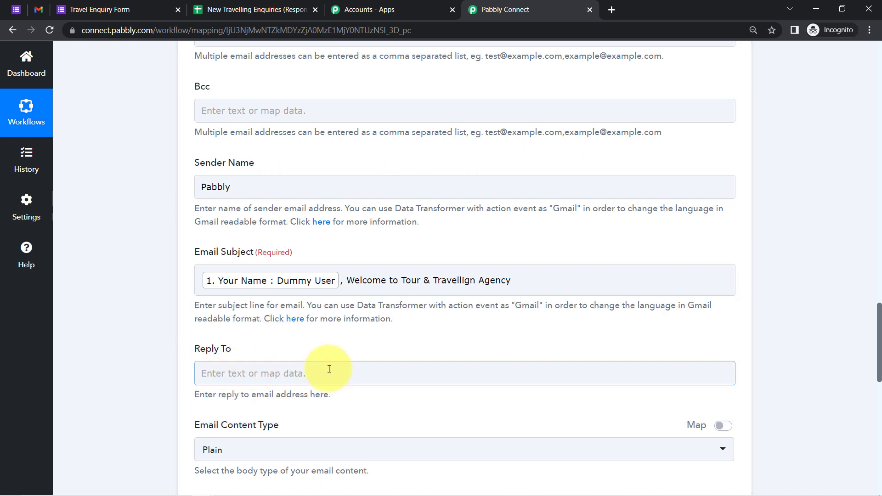
- Copy the message from "Hello <customer's name>," through "AB Tour & Travelling Agency" in the Notepad draft into the Email Content
scroll(870, 321, "down", 1)
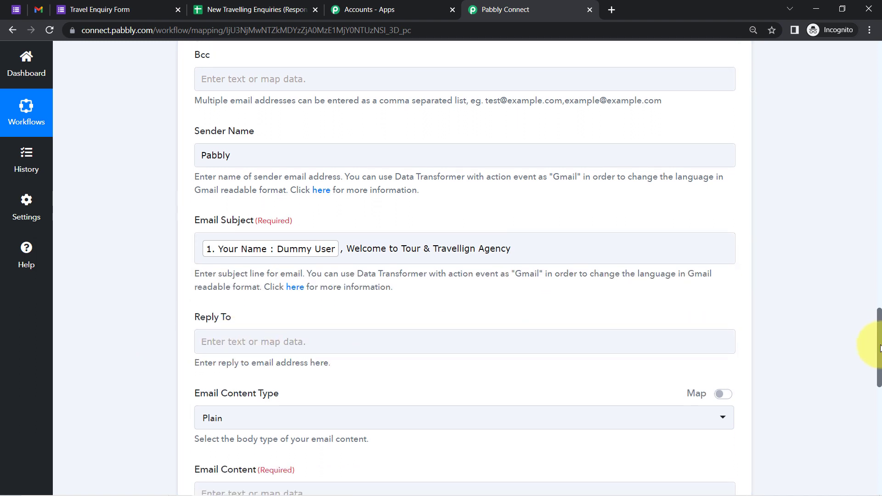
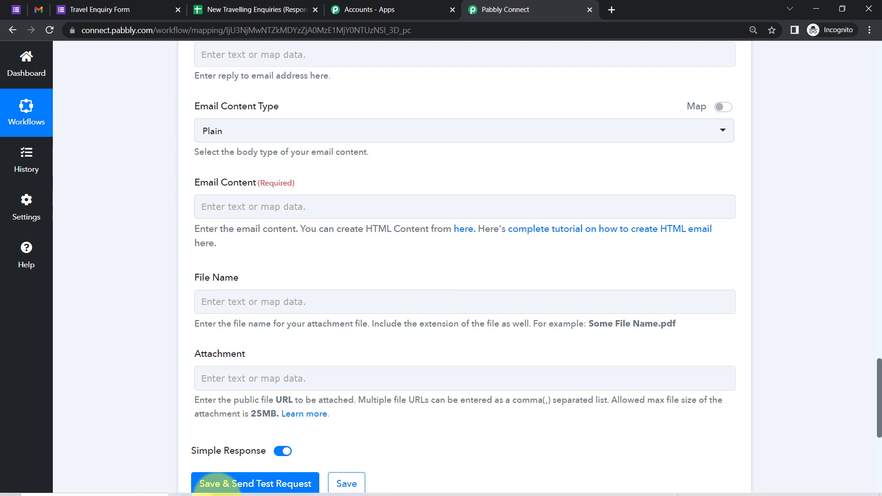
left_click(246, 488)
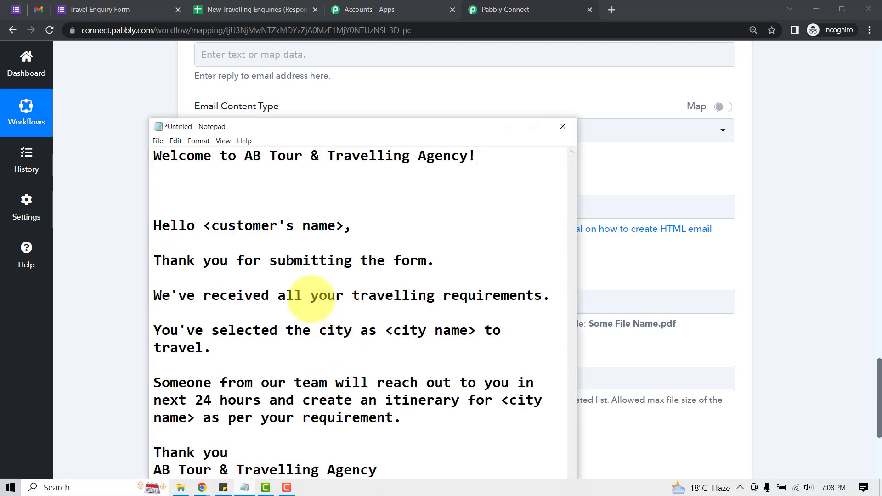
left_click_drag(154, 225, 415, 494)
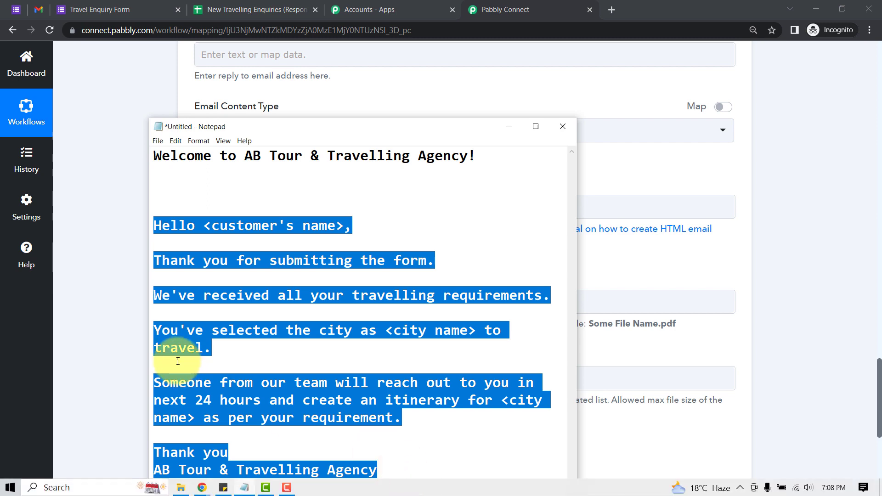
left_click(101, 256)
left_click(227, 205)
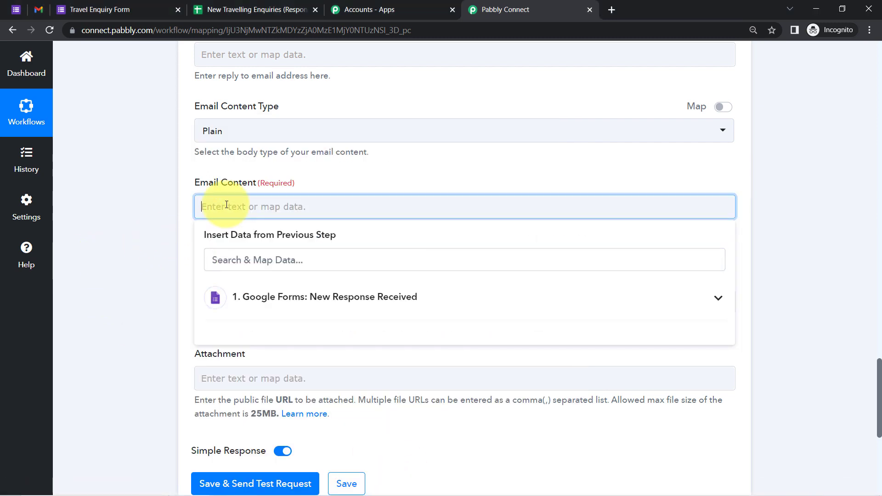
type("Hello <customer's name> Thank you for submitting the form. We've received all your travelling requirements. You've selected the city as <city name> to travel. Someone from our team will reach out to you in next 24 hours and create an itinerary for <city name> as per your requirement. Thank you AB Tour & Travelling Agency")
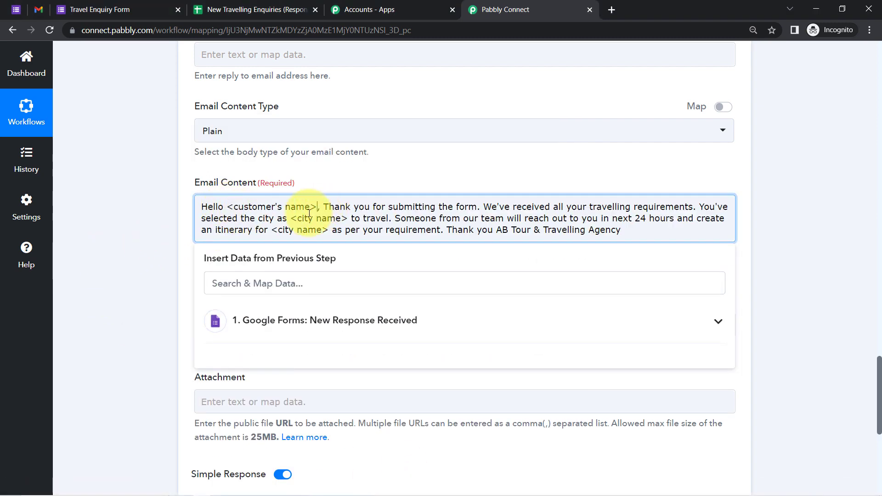
- Split the Email Content into paragraphs separated by blank lines, and review the message text
key("Return")
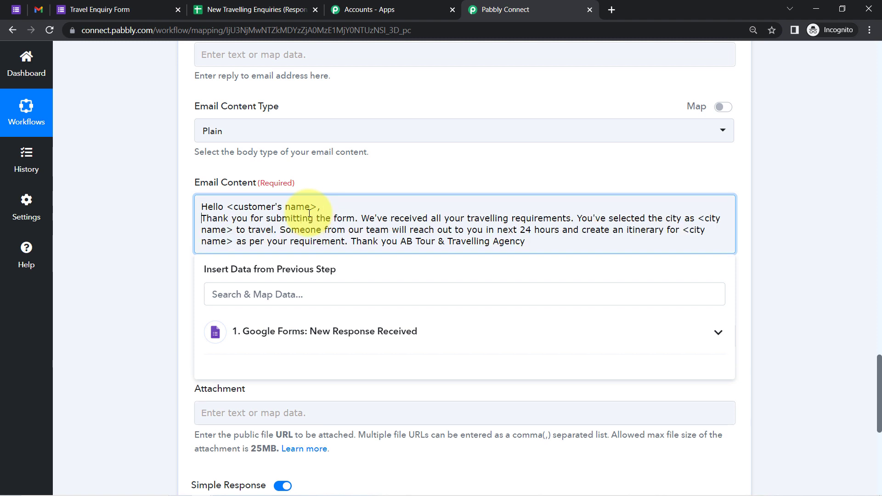
key("Return")
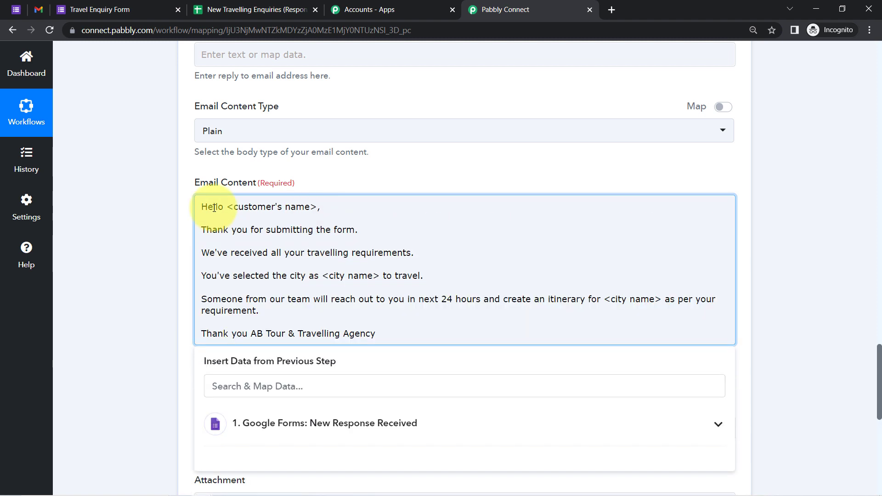
left_click_drag(212, 206, 294, 308)
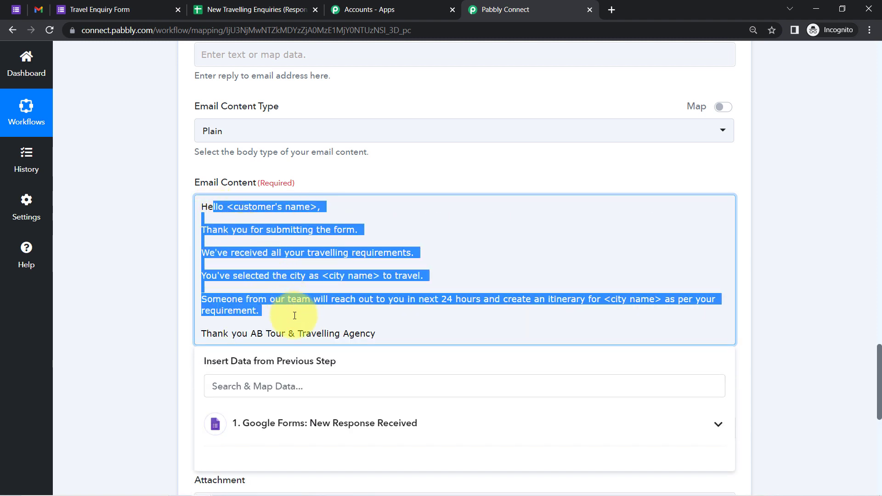
left_click(256, 250)
- Replace the <customer's name> placeholder in the greeting with the mapped Your Name field, and review the thank-you line below
left_click_drag(227, 209, 315, 207)
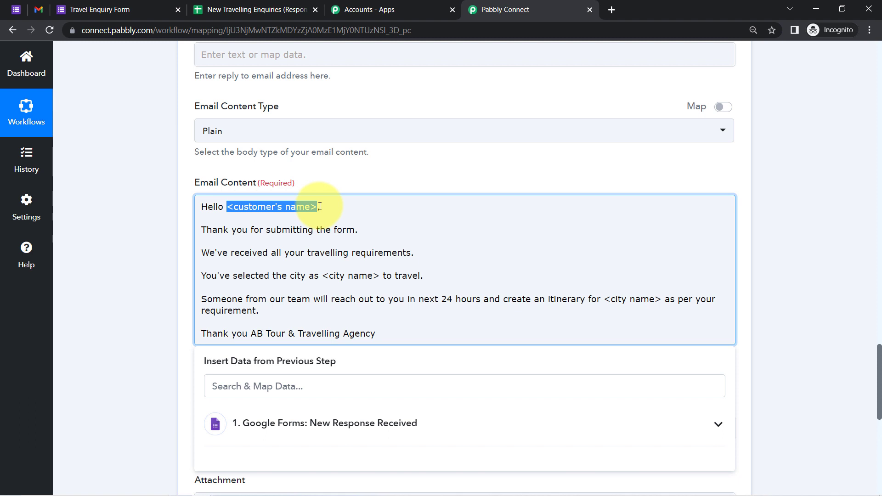
key("BackSpace")
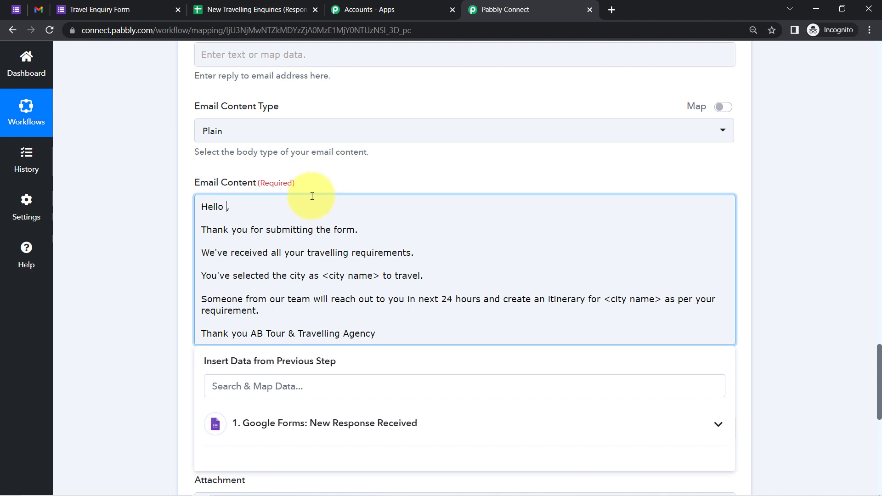
left_click(252, 425)
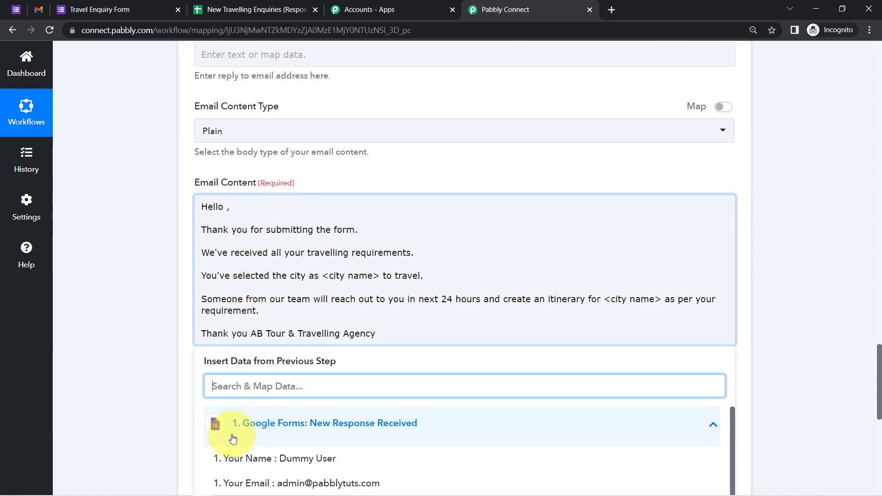
left_click(327, 459)
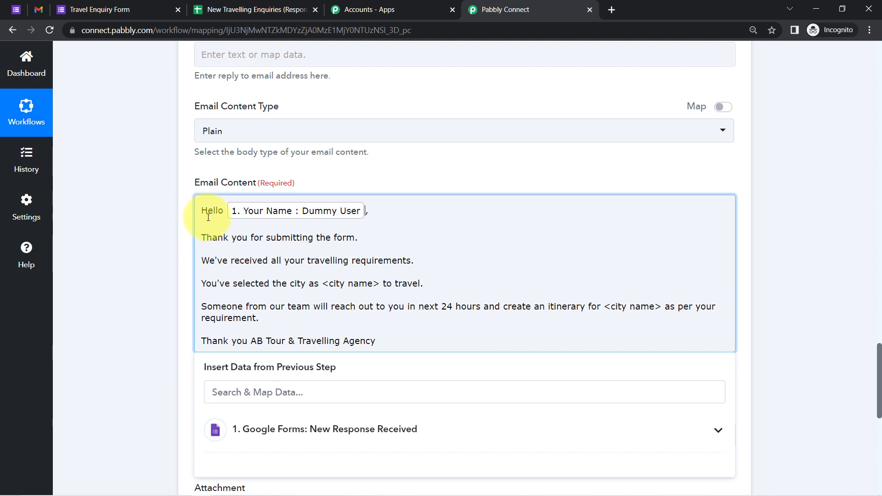
left_click_drag(234, 242, 387, 233)
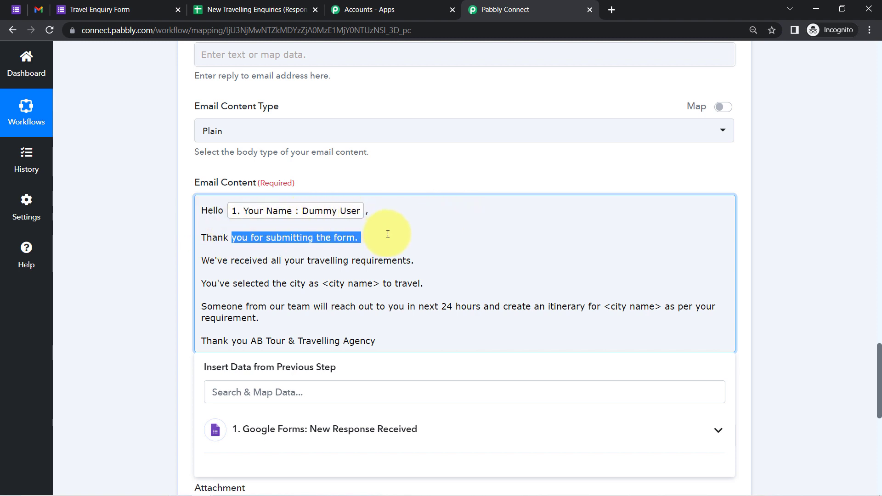
left_click(213, 256)
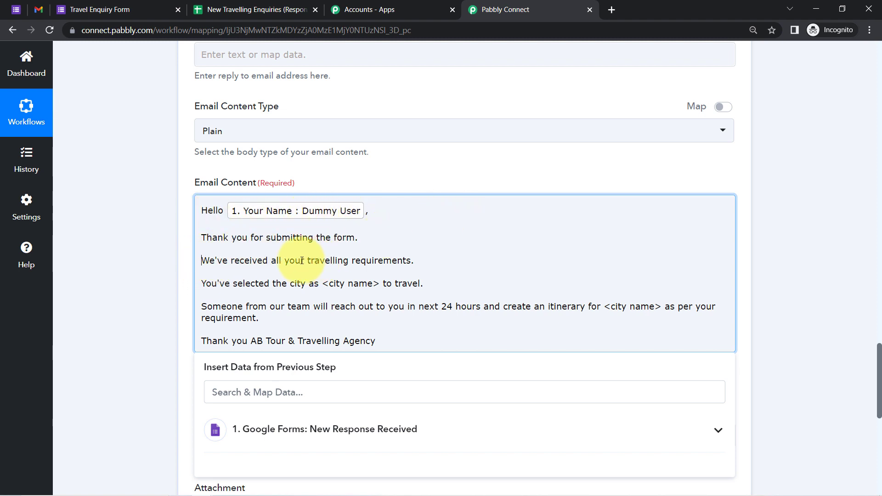
- Replace the <city name> placeholder in the "You've selected the city as" sentence with the mapped Which Place You Would Like To Travel? field
left_click_drag(316, 263, 398, 261)
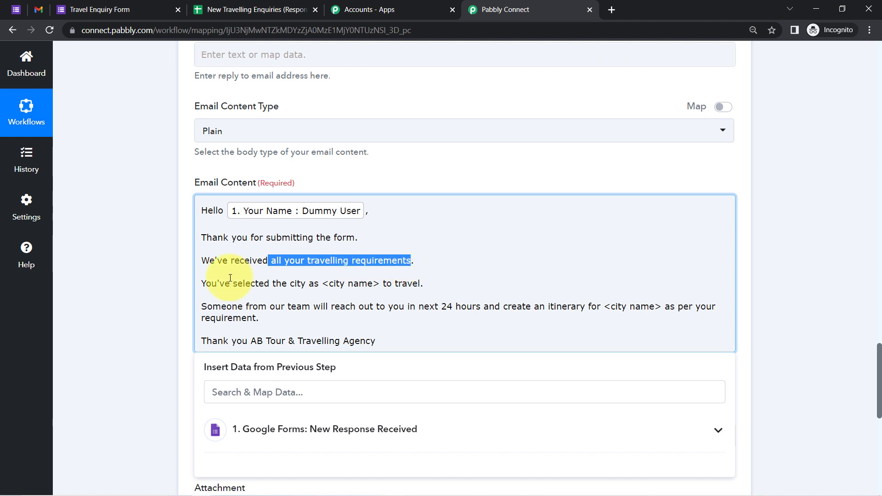
left_click_drag(205, 284, 270, 287)
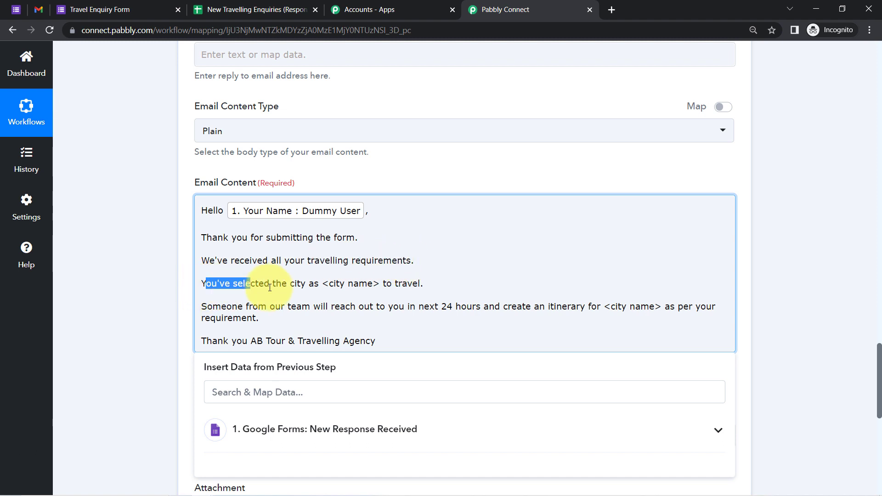
left_click(323, 283)
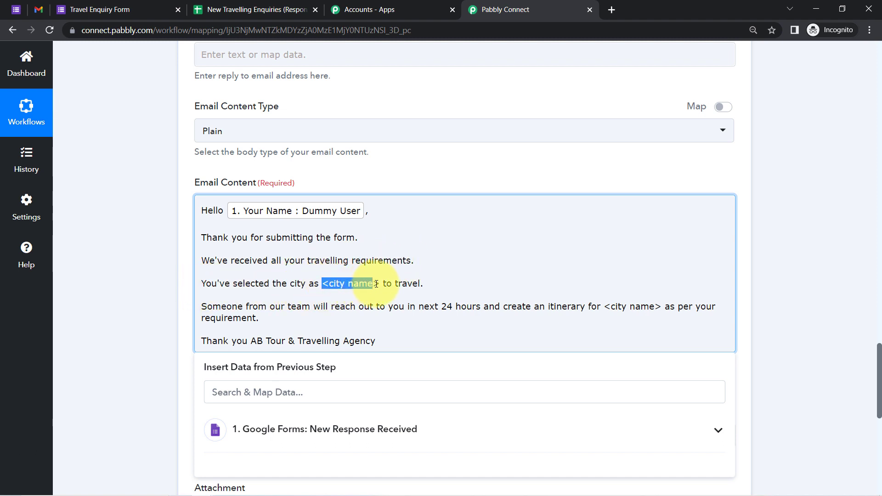
key("BackSpace")
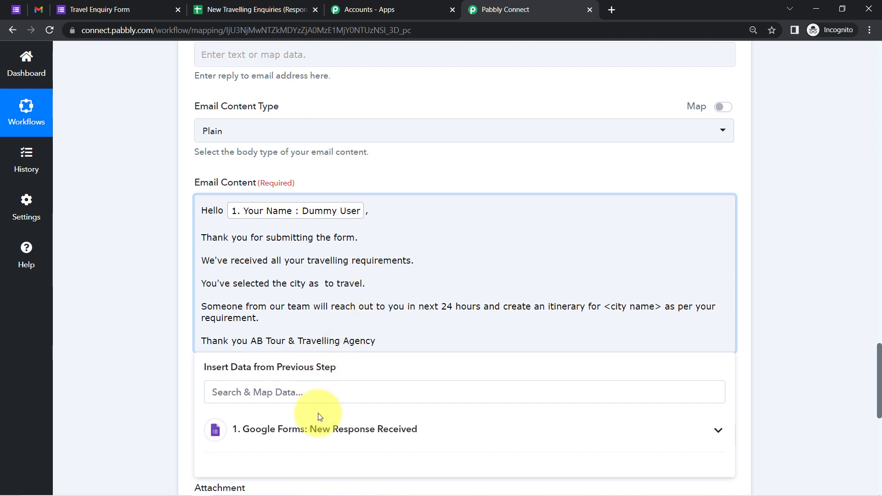
left_click(374, 429)
left_click_drag(879, 348, 879, 374)
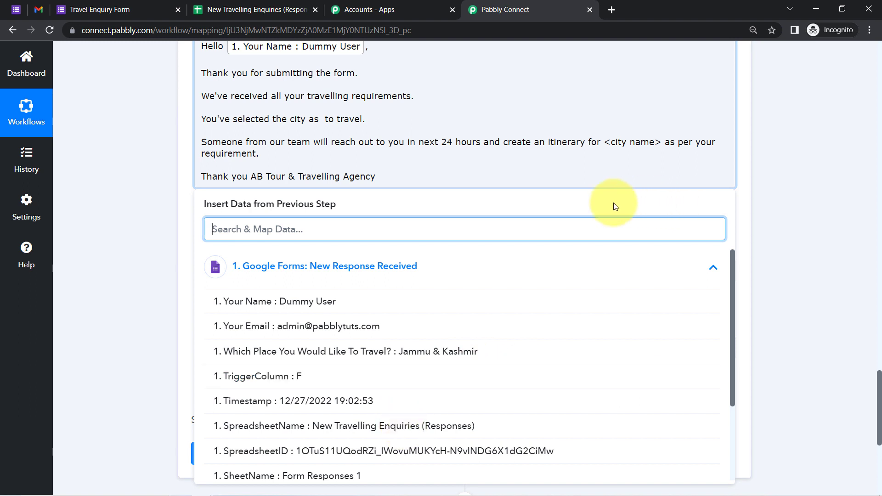
left_click(427, 352)
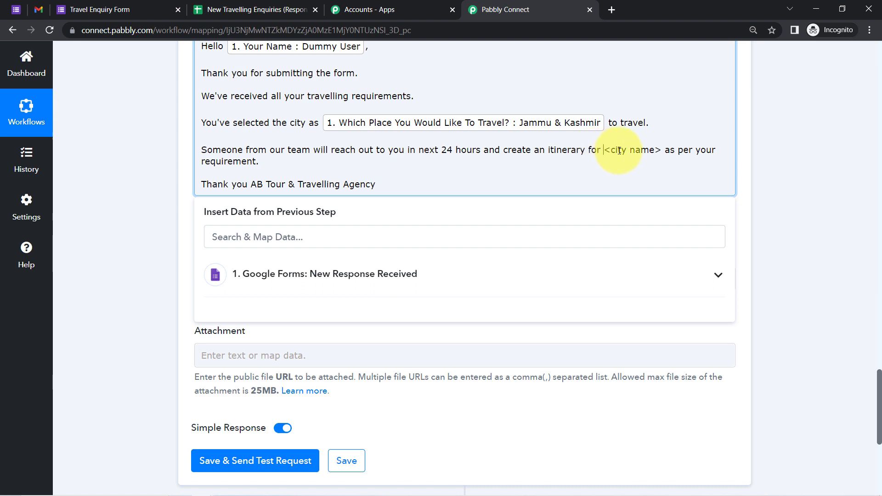
- Replace the remaining <city name> placeholder in the itinerary sentence with the mapped Which Place You Would Like To Travel? field
key("BackSpace")
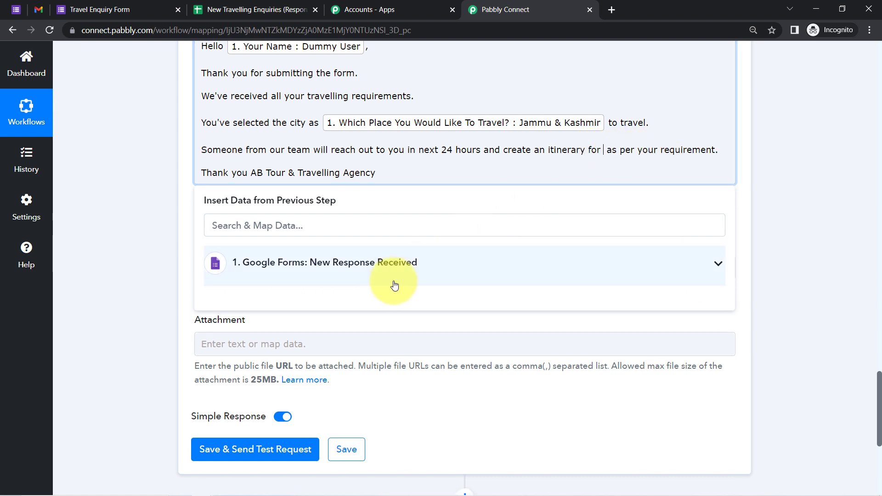
left_click(360, 270)
left_click(432, 348)
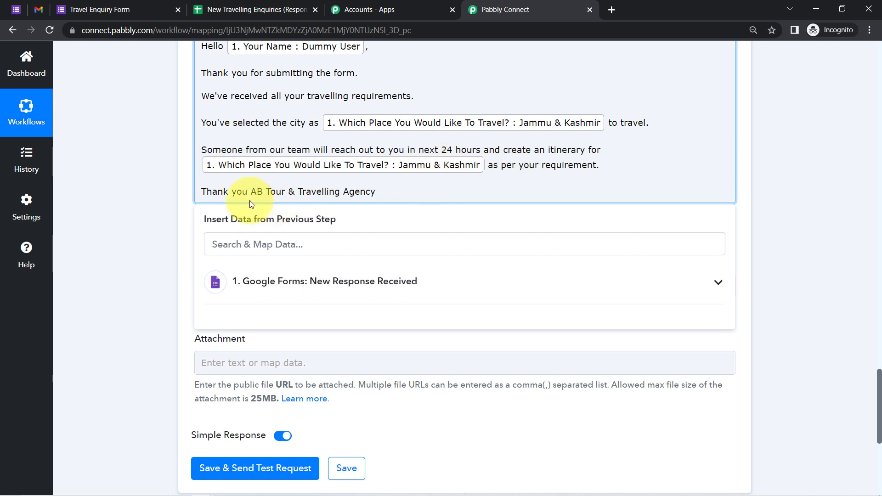
- Put "AB Tour & Travelling Agency" on its own line below "Thank you" in the sign-off, and close the data mapping list
key("Return")
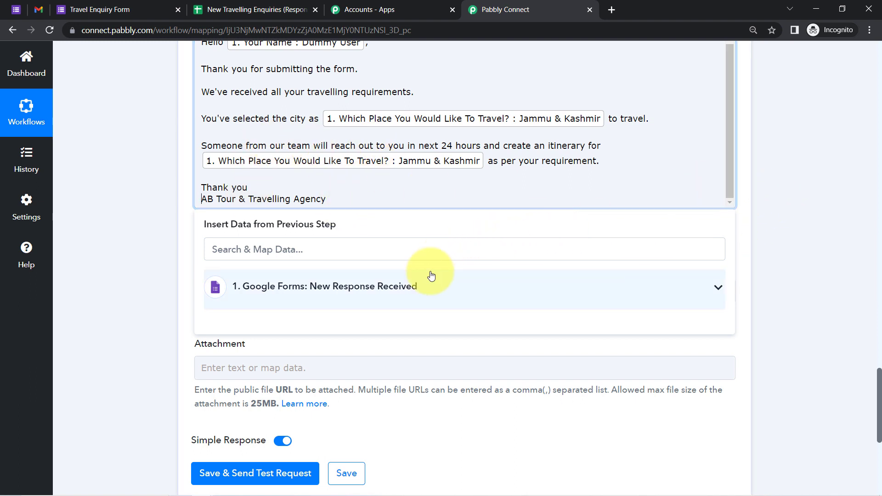
left_click(425, 285)
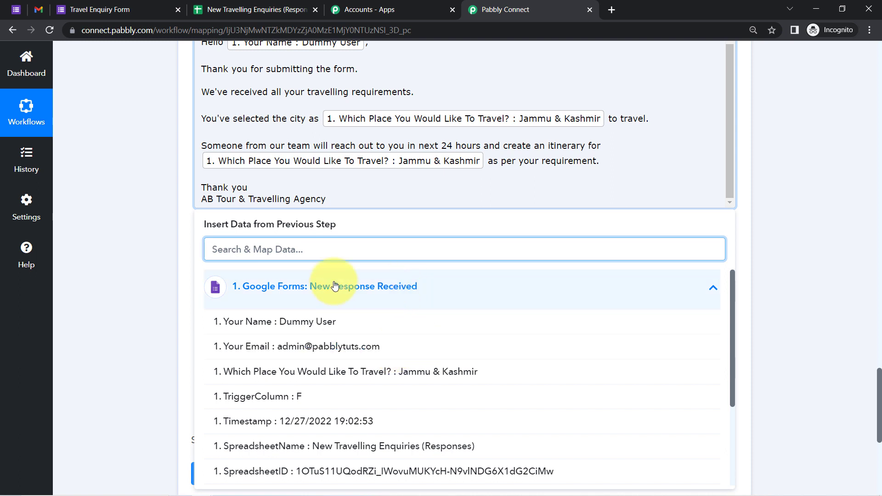
left_click(126, 288)
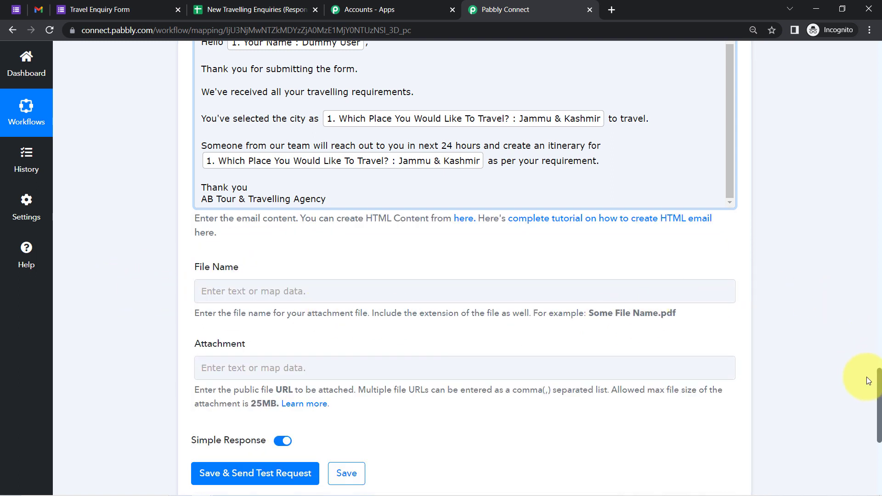
- Check the Gmail inbox, and return to Pabbly Connect to save the Send Email action and send a test request
left_click_drag(879, 397, 879, 426)
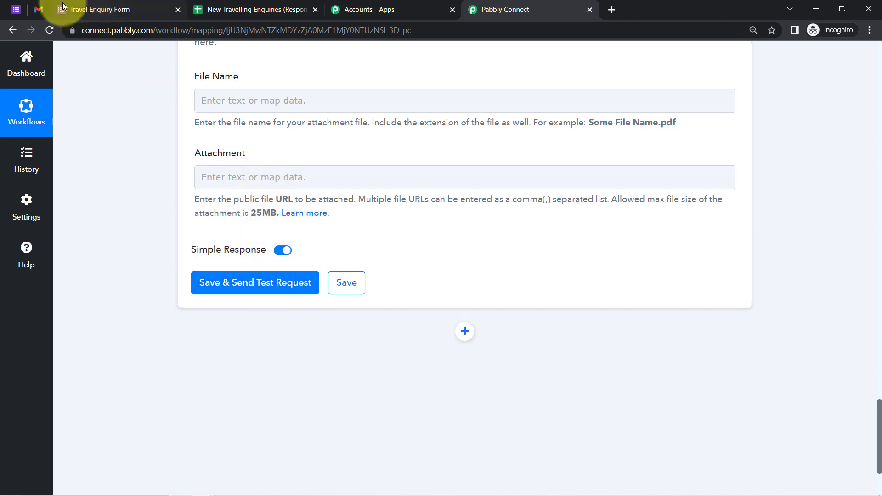
left_click(41, 7)
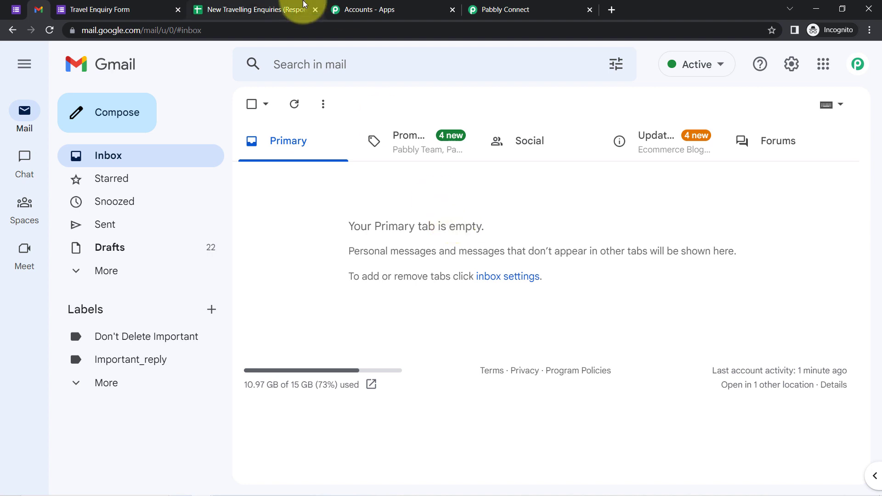
left_click(483, 8)
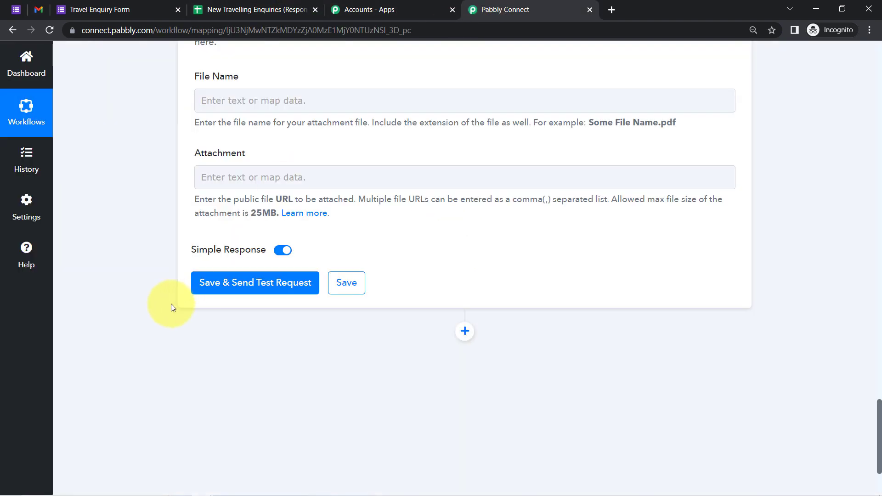
left_click(227, 293)
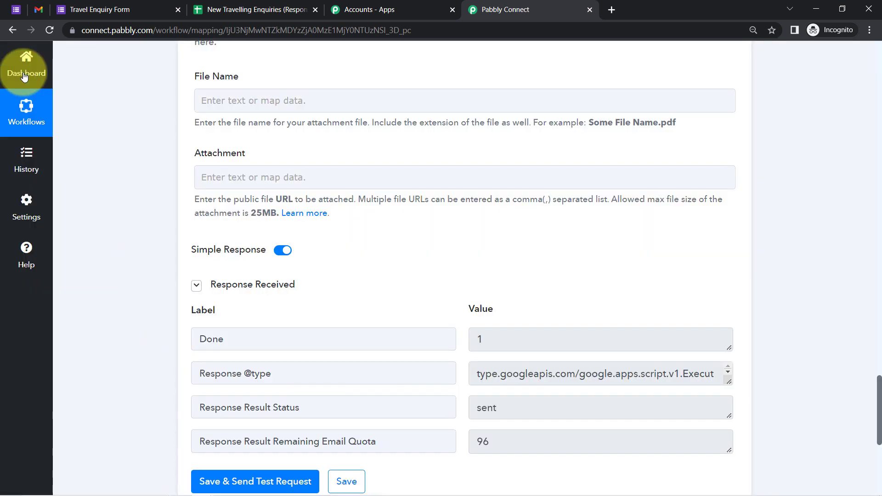
- Switch to Gmail, refresh the inbox and open the received welcome email
left_click(37, 9)
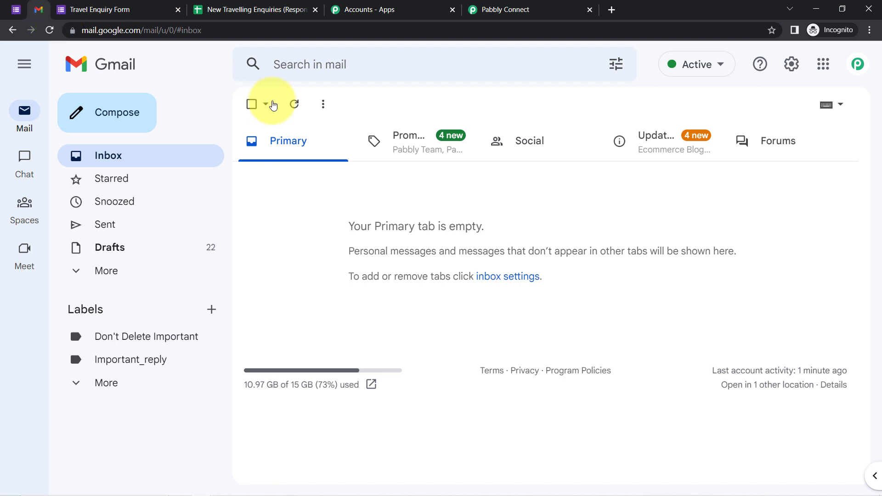
left_click(296, 106)
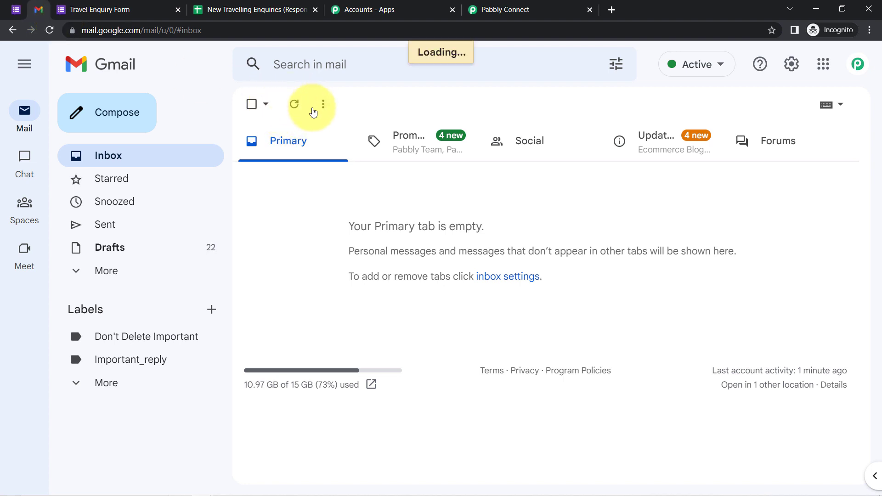
left_click(289, 109)
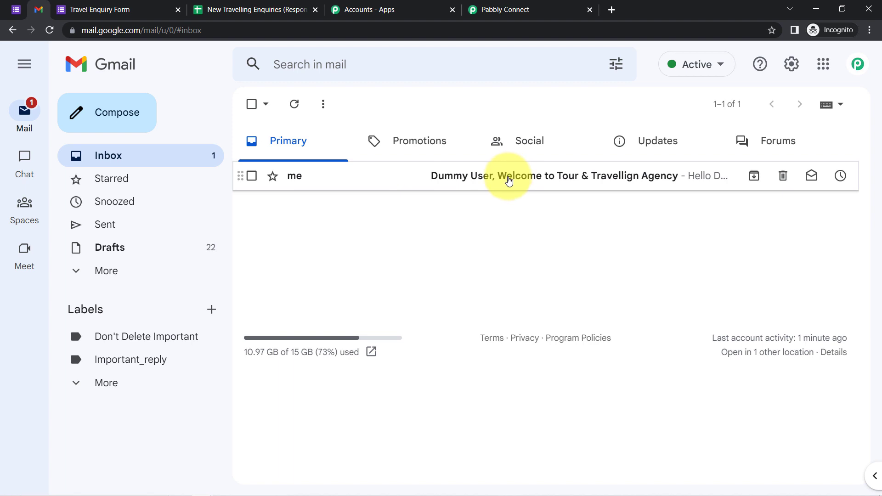
left_click(508, 181)
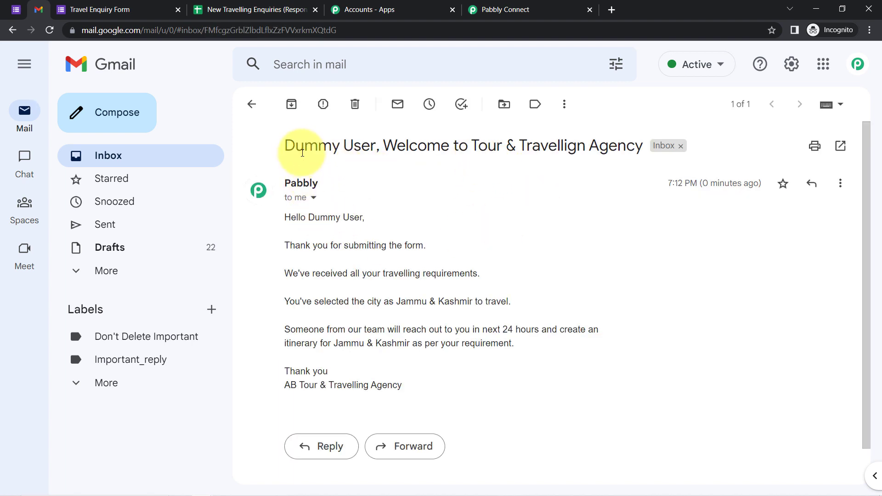
- Examine the test email's subject line for the submitter's name and the agency welcome text
left_click_drag(301, 151, 585, 142)
left_click(600, 144)
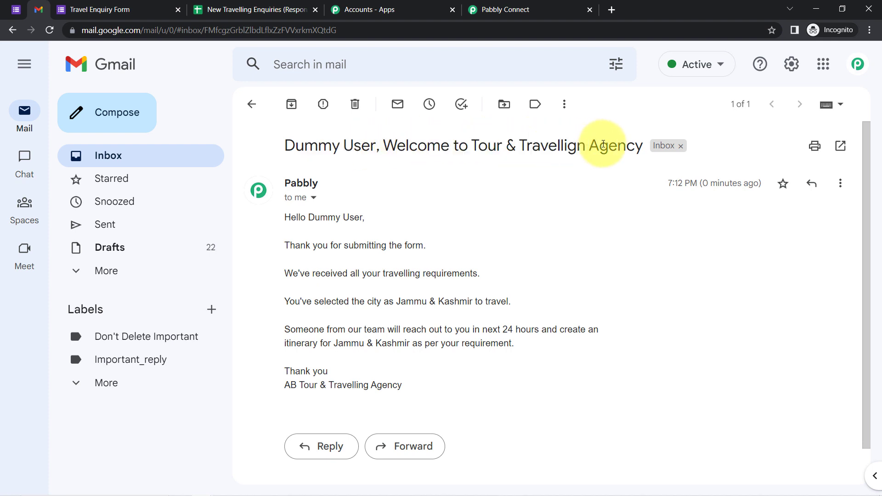
left_click_drag(514, 145, 571, 147)
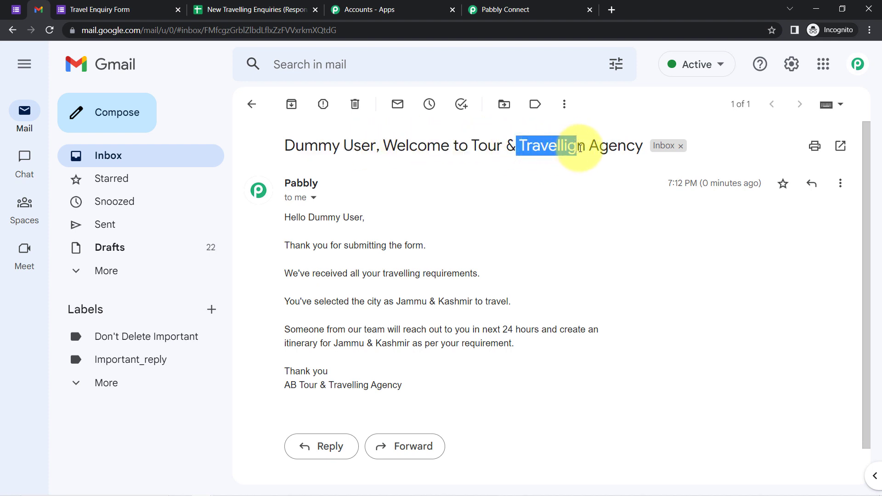
left_click(600, 143)
left_click_drag(319, 145, 559, 145)
left_click(299, 217)
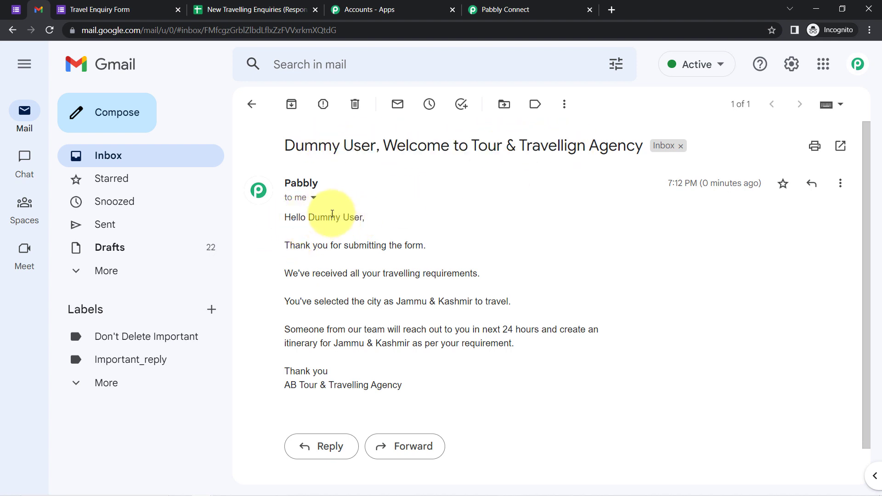
- Review the email body from the greeting to the itinerary sentence, checking the mapped customer name and travel place
left_click_drag(315, 217, 362, 218)
left_click_drag(295, 246, 413, 250)
left_click(347, 271)
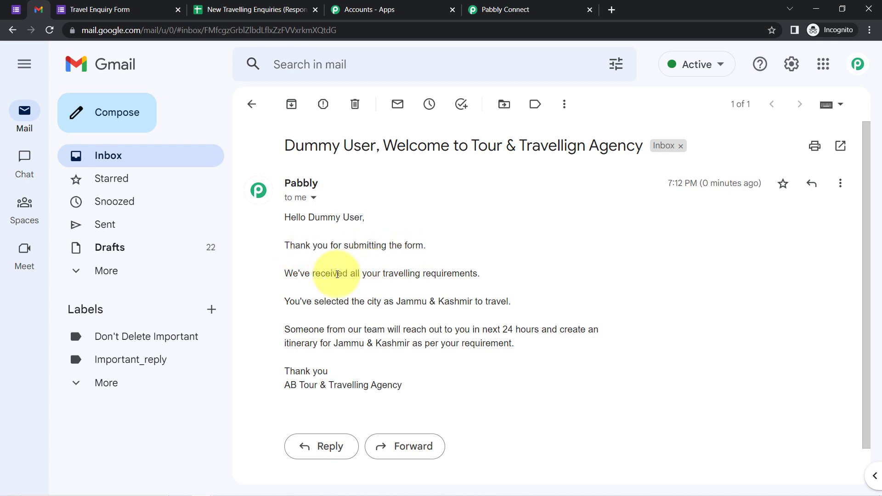
left_click_drag(315, 273, 464, 271)
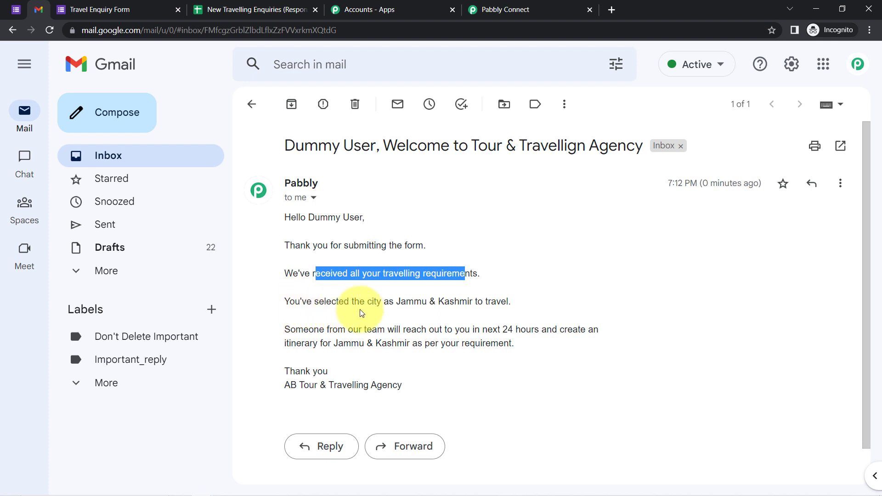
left_click_drag(407, 302, 500, 310)
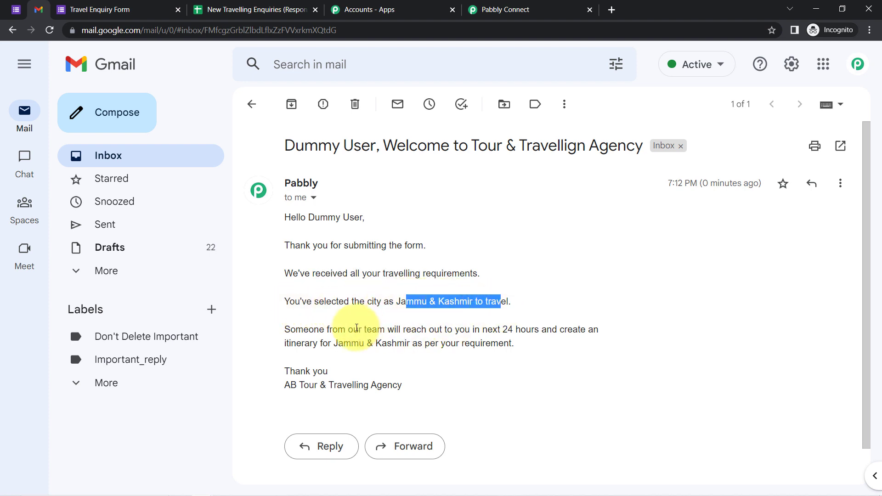
left_click(438, 329)
mouse_move(438, 329)
left_mouse_down()
mouse_move(572, 330)
mouse_move(338, 349)
mouse_move(515, 343)
left_mouse_up()
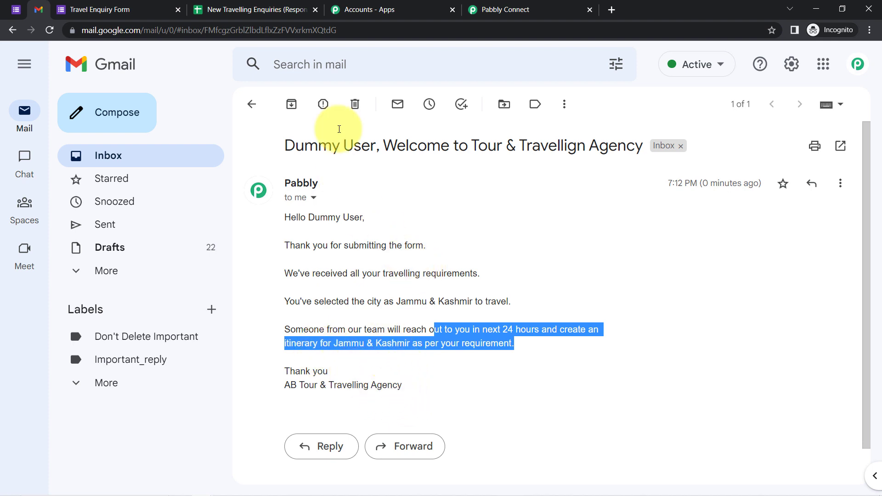
- Switch to the Travel Enquiry Form in Google Forms and open its respondent preview
left_click(16, 9)
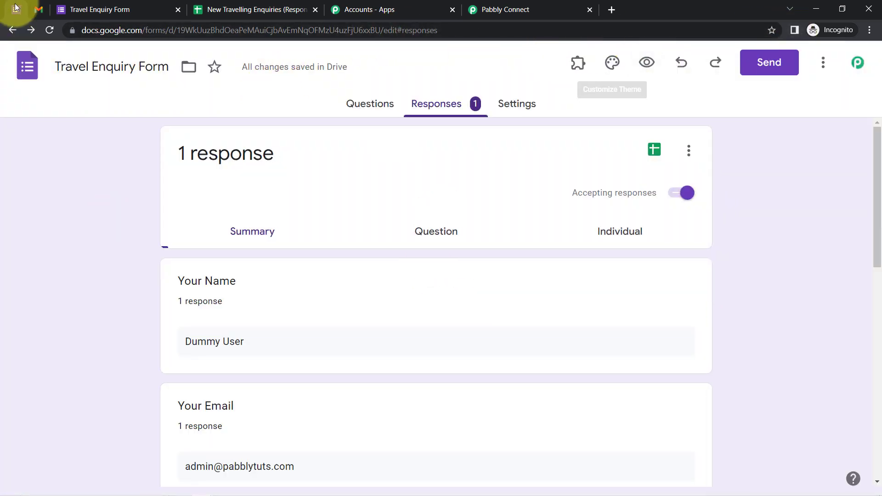
left_click(645, 62)
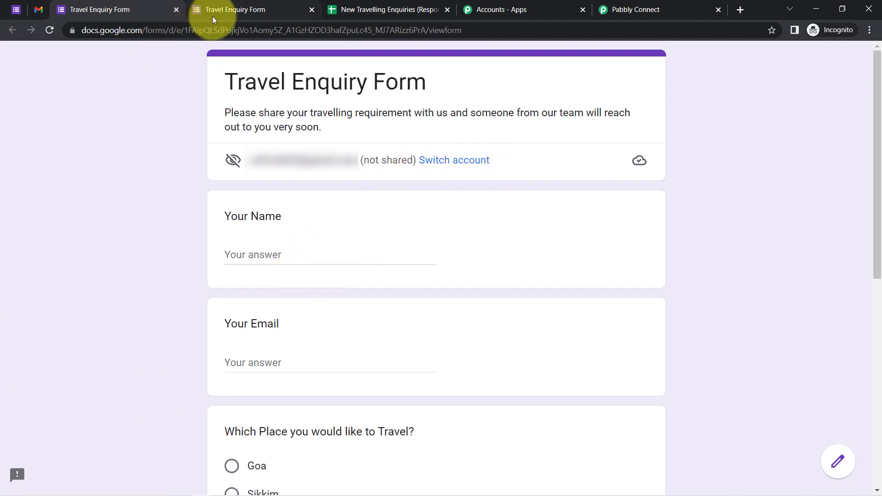
- Return to the Pabbly Connect workflow and collapse the Google Forms trigger and the Gmail action for an overview
left_click(640, 5)
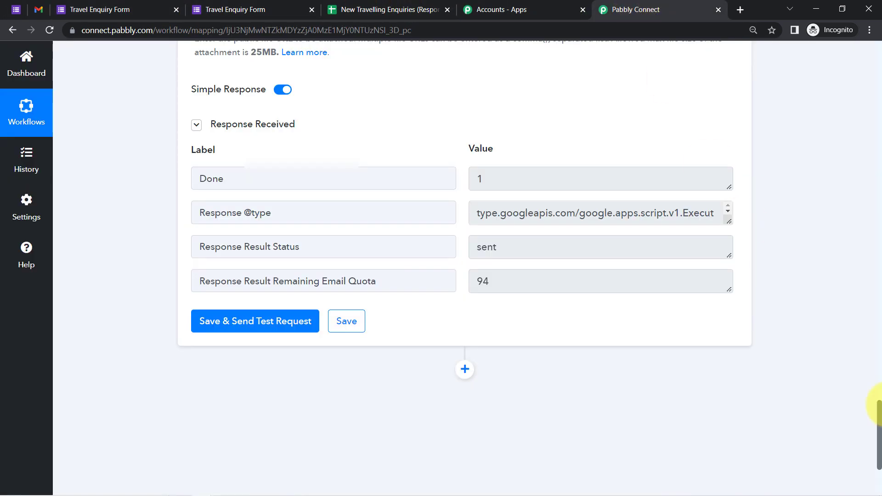
left_click_drag(877, 450, 876, 69)
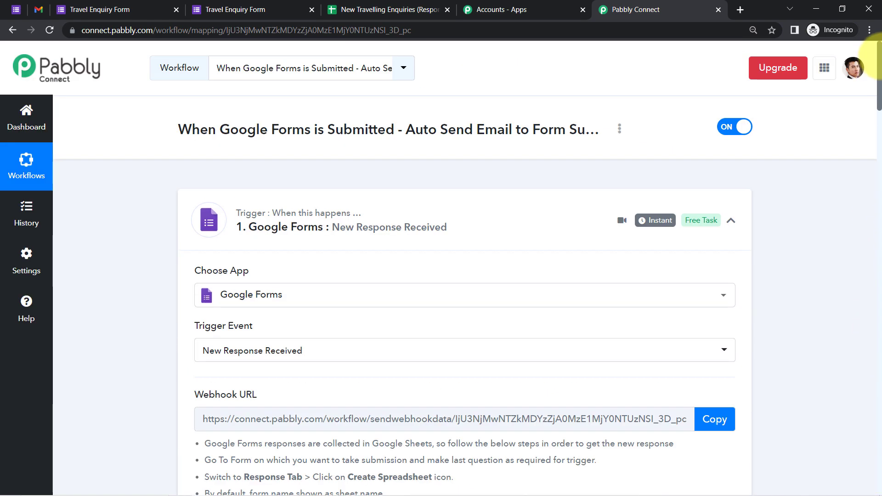
left_click(312, 225)
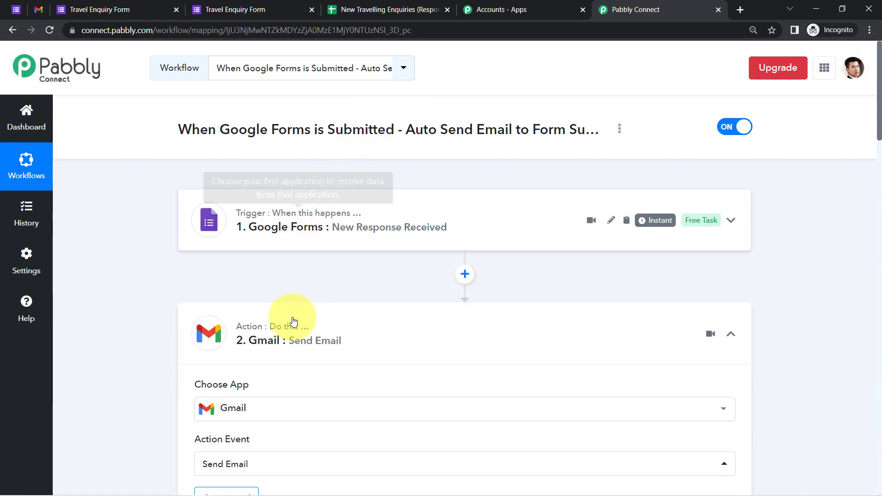
left_click(289, 340)
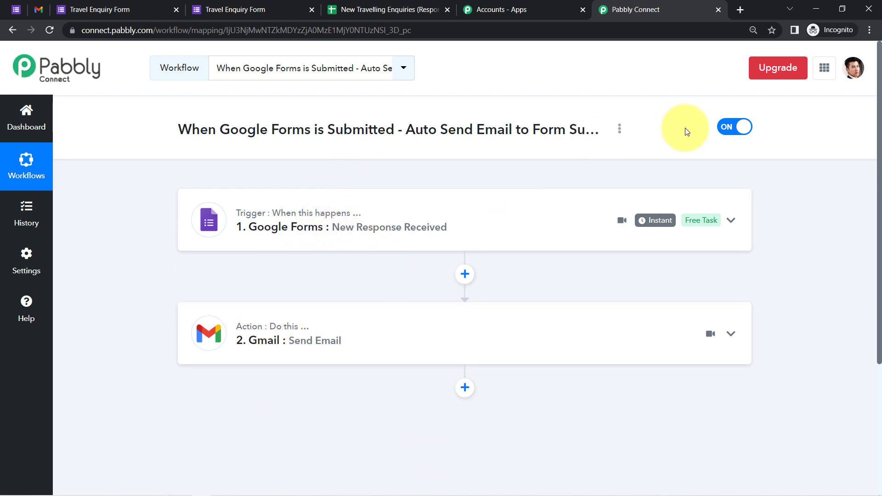
- Generate a share link for the workflow and select the link's full text
left_click(619, 129)
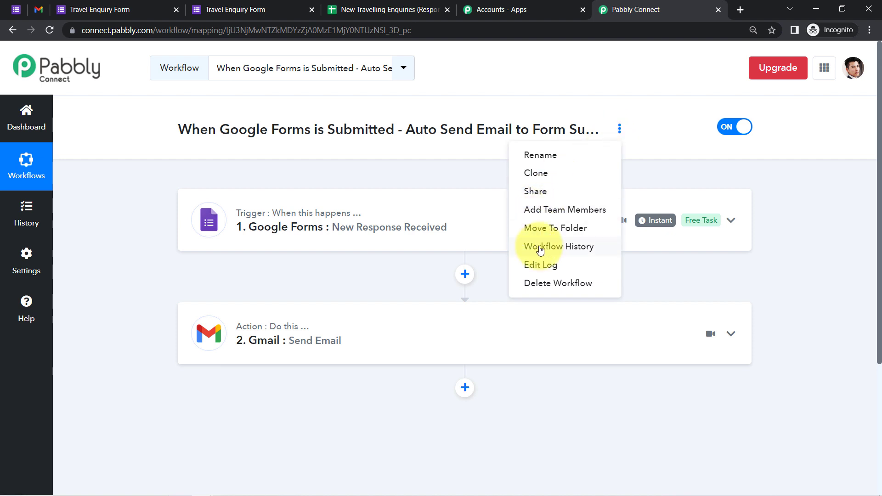
left_click(544, 202)
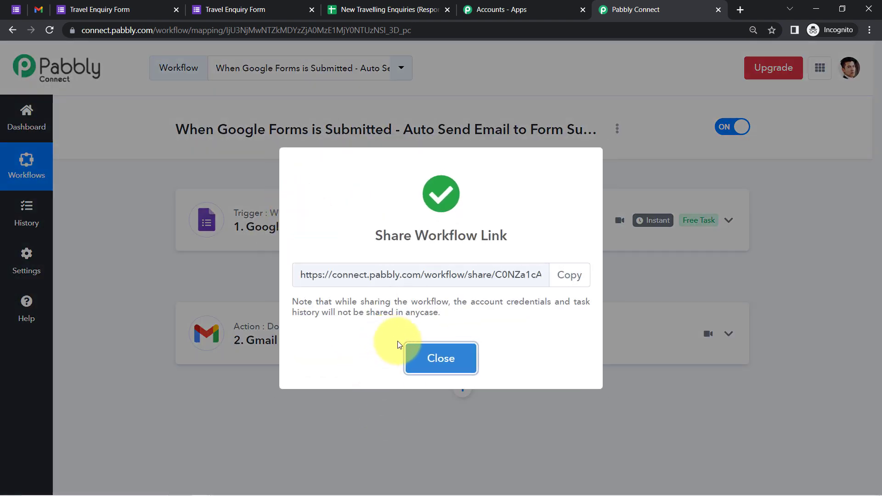
left_click(400, 273)
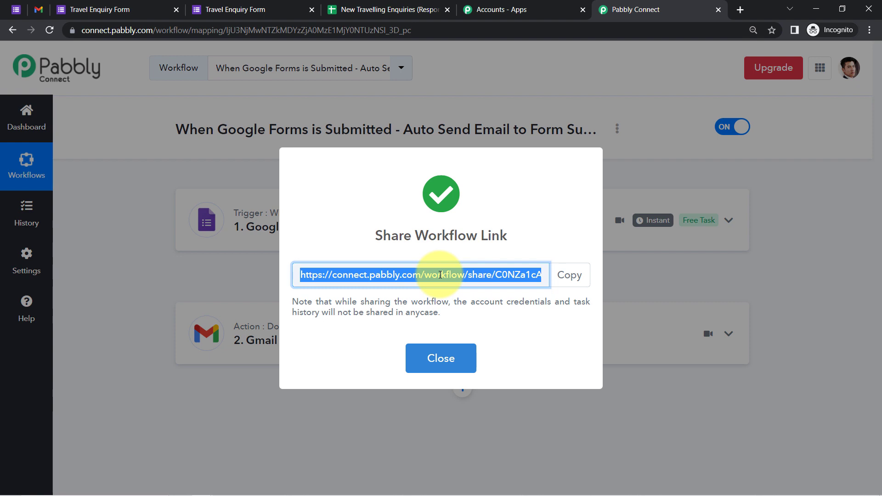
- Copy the workflow's share link from the Share Workflow Link dialog
left_click(571, 276)
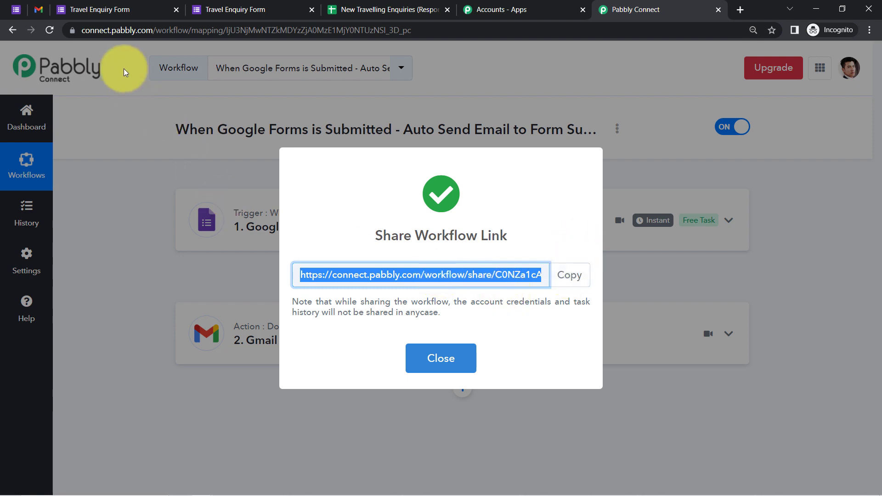
- In the New Travelling Enquiries (Responses) sheet, run the Pabbly Connect Webhooks add-on's Send On Event and select the empty range A3:F9
left_click(347, 5)
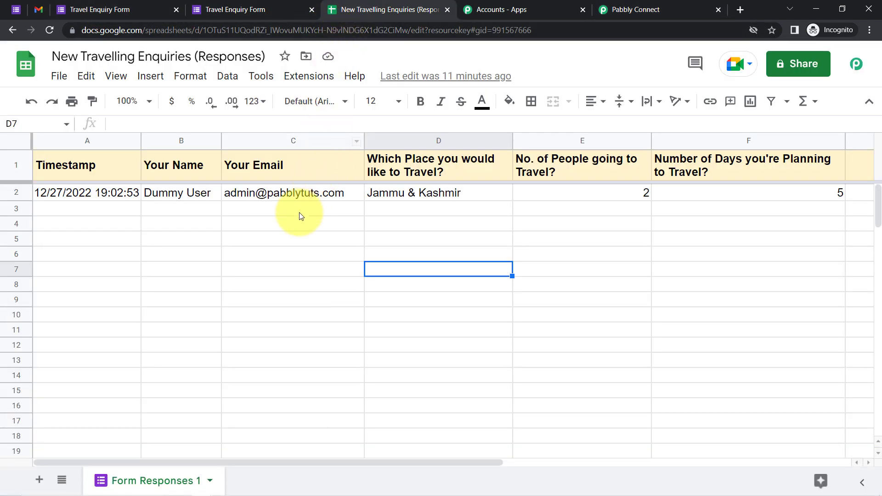
left_click(299, 210)
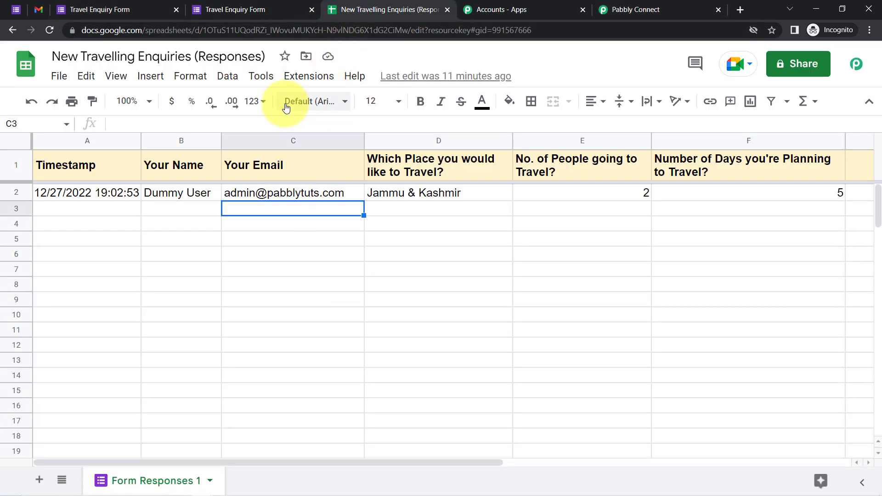
left_click(306, 78)
mouse_move(394, 269)
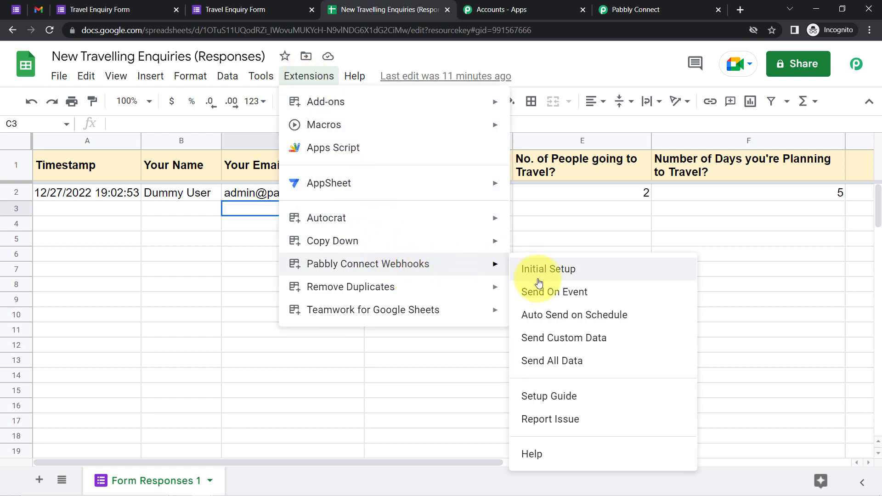
left_click(574, 300)
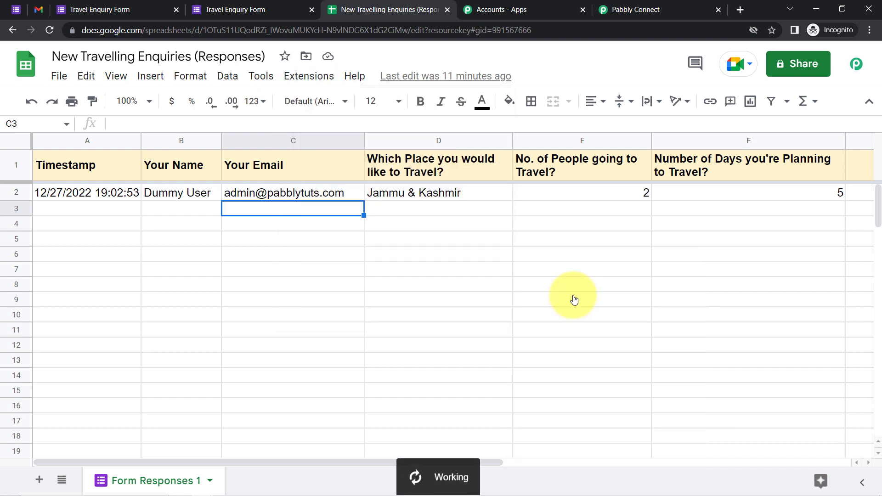
left_click_drag(123, 210, 833, 301)
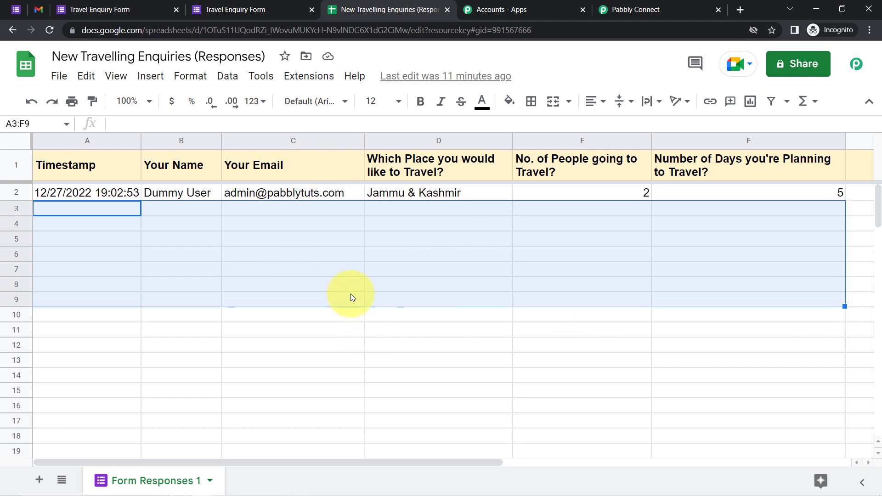
- Return to the Pabbly Connect workflow and copy its share link again
left_click(646, 9)
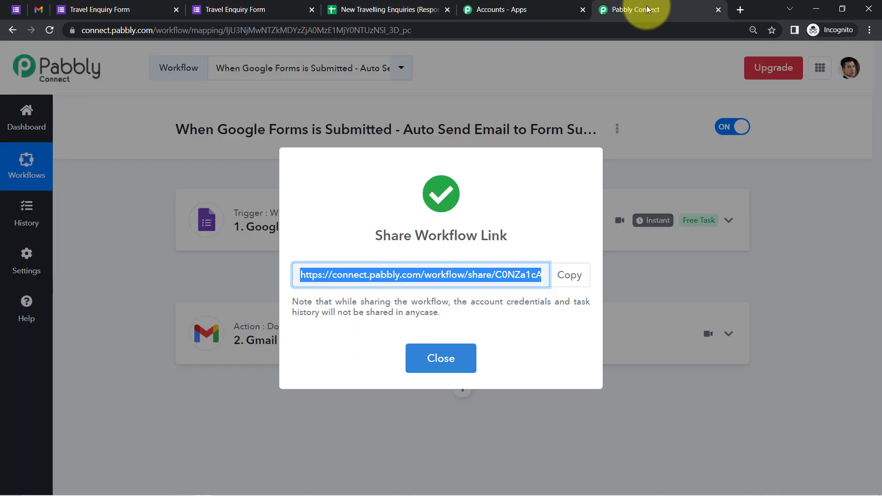
left_click(567, 275)
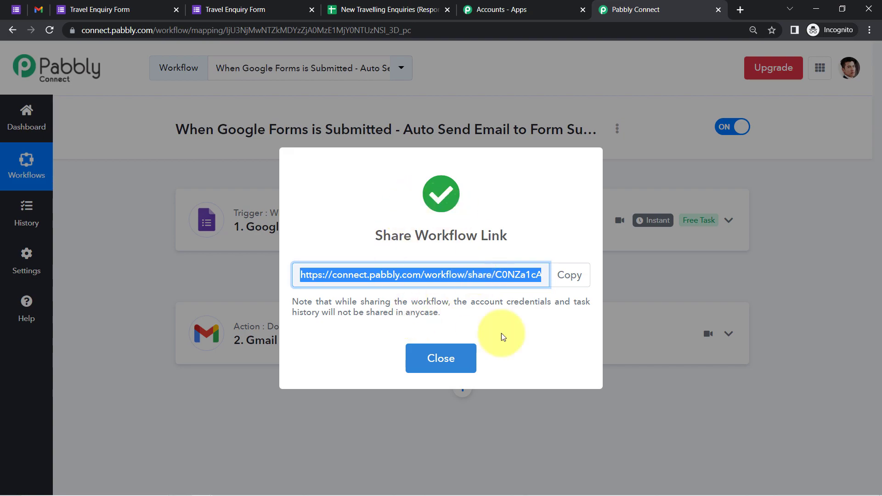